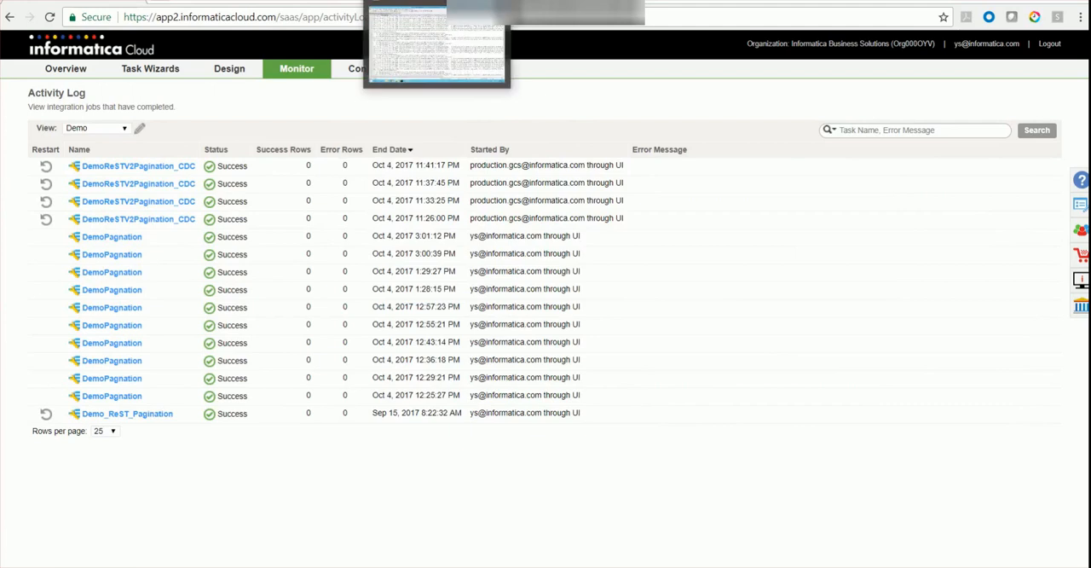
Switch to the Remote Desktop session and examine the Tomcat log and the file path listed in structuredParser.csv, returning to the browser.
click(436, 43)
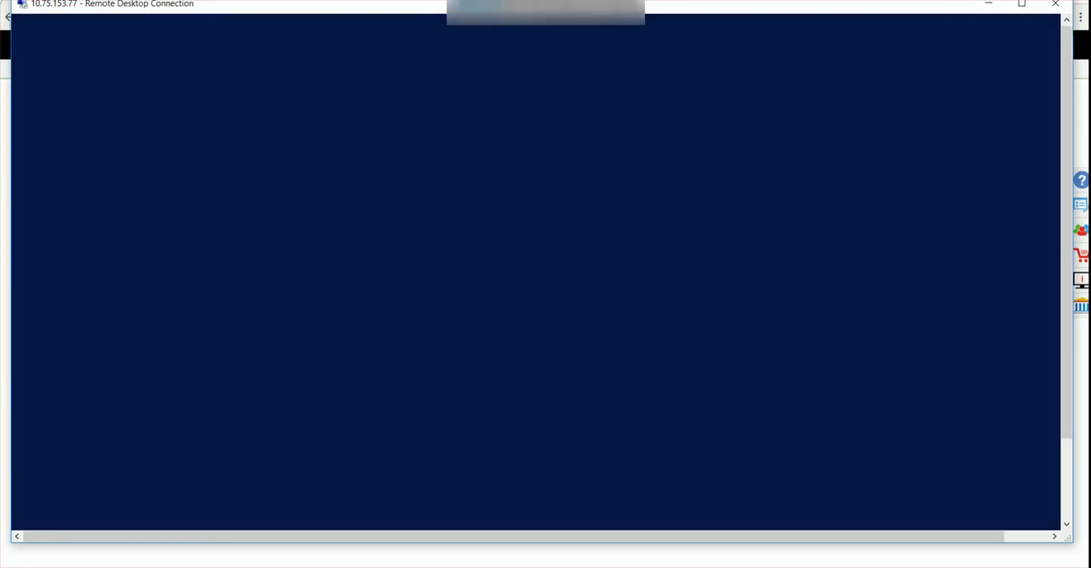
click(350, 183)
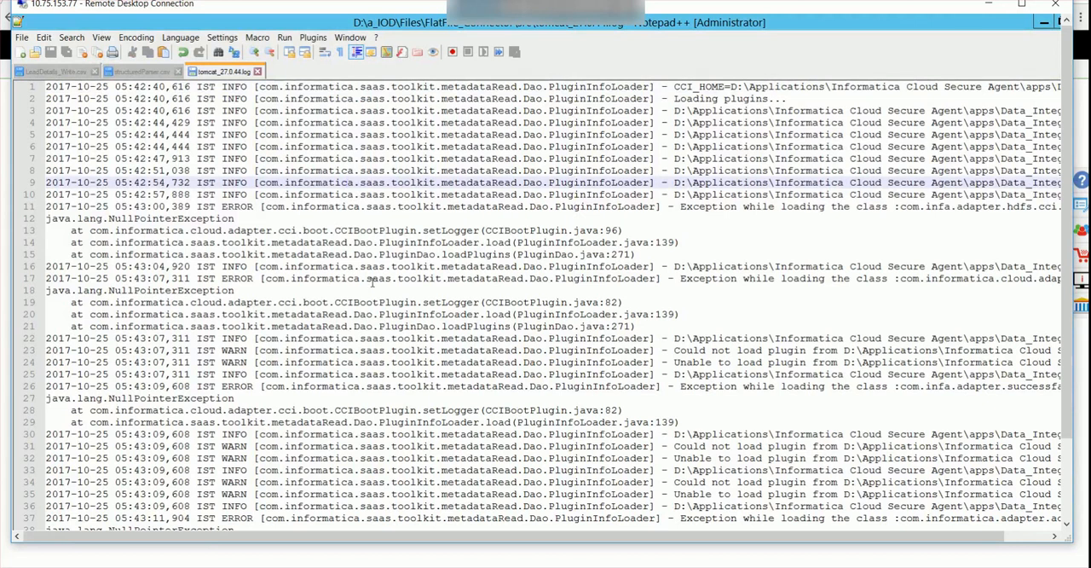
scroll(371, 282, down, 3)
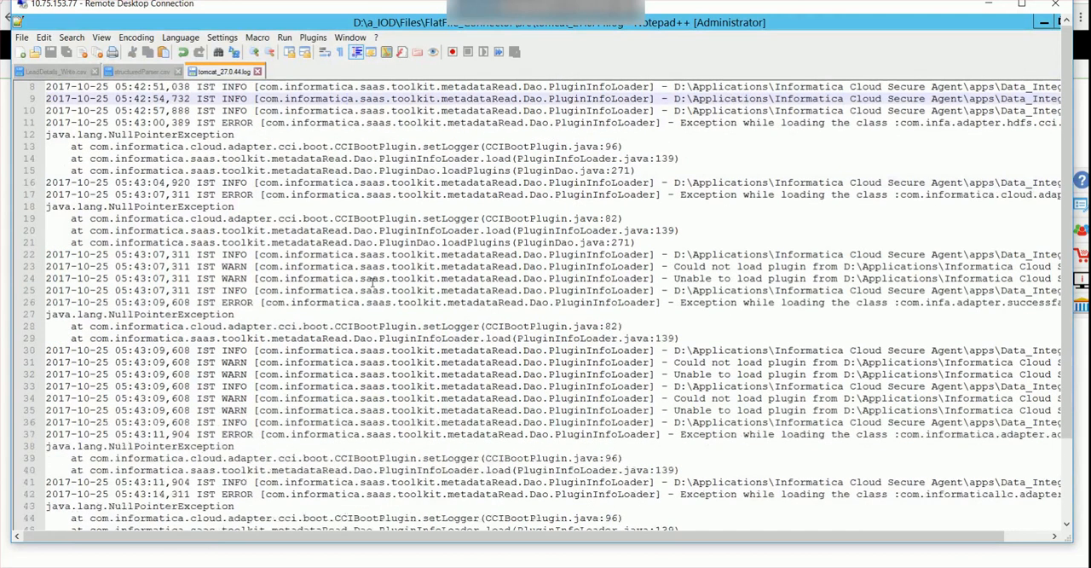
click(125, 72)
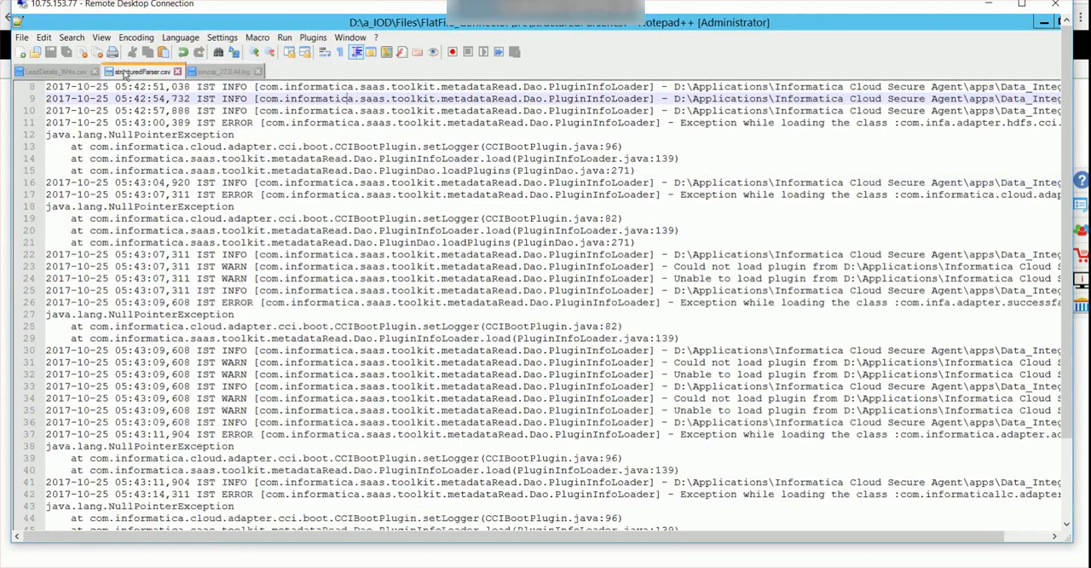
click(424, 106)
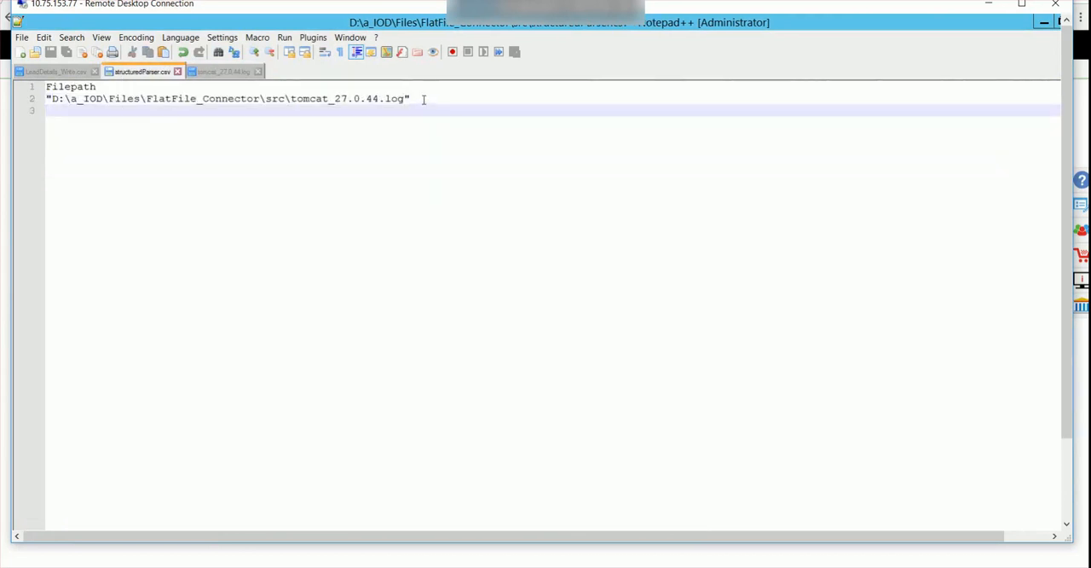
drag(425, 99, 23, 86)
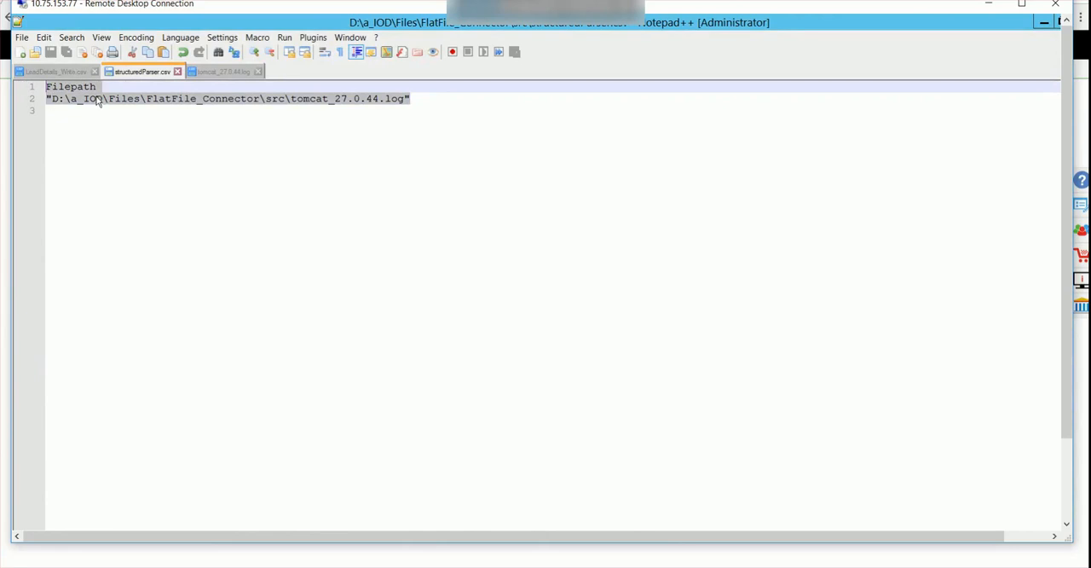
click(53, 99)
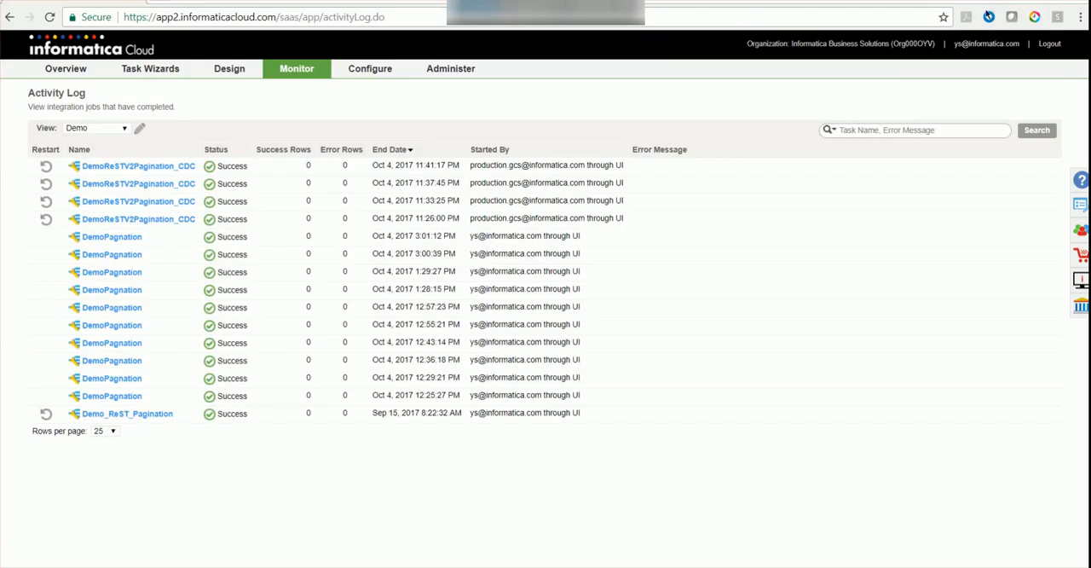
click(988, 4)
Create a new mapping with DemoStructureParser as both its name and description.
mouse_move(232, 72)
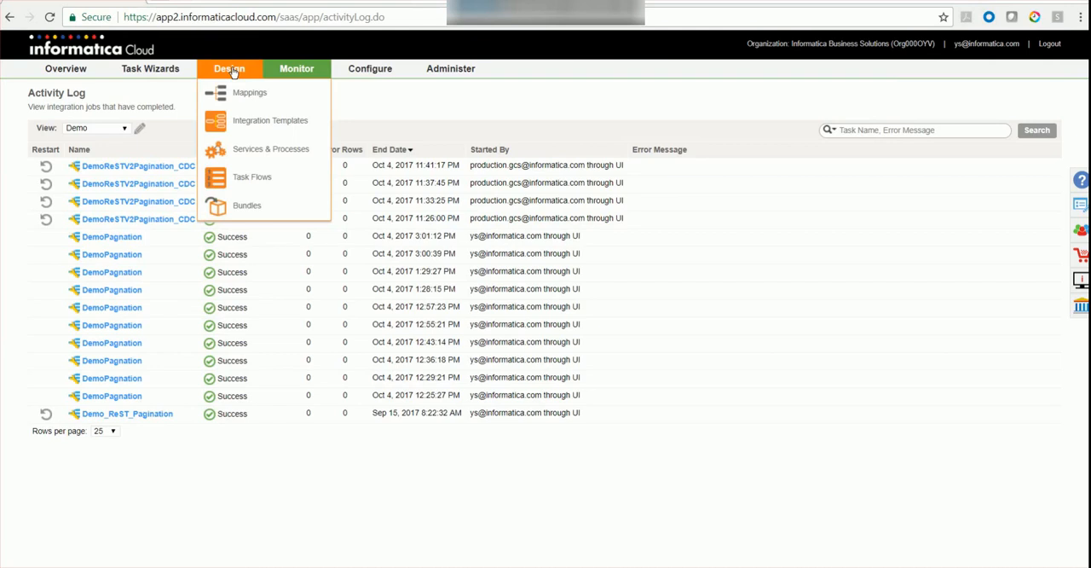
click(240, 93)
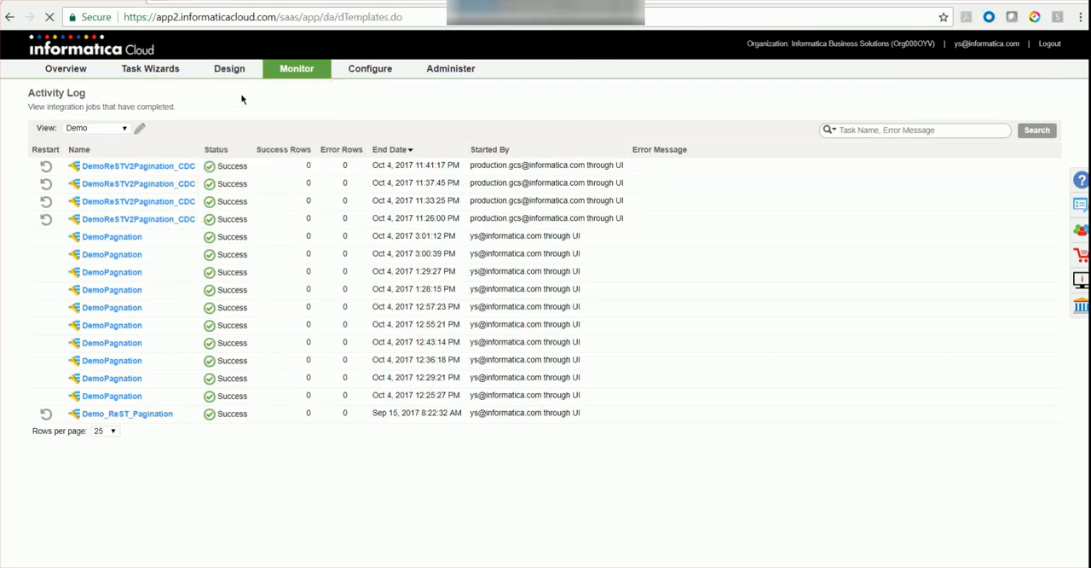
click(71, 129)
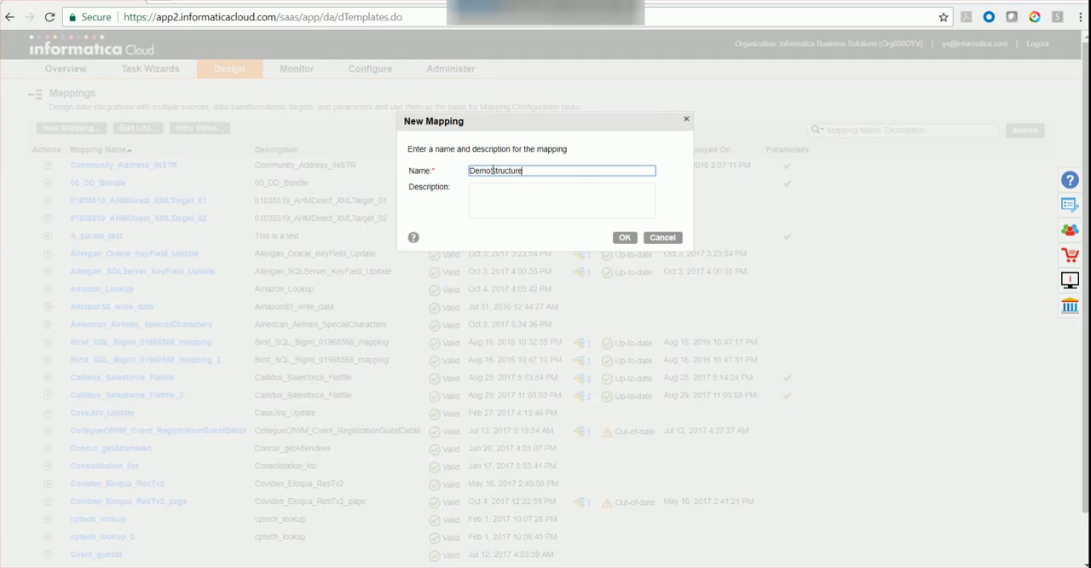
text(DemoStructureParser)
key(ctrl+a)
key(ctrl+c)
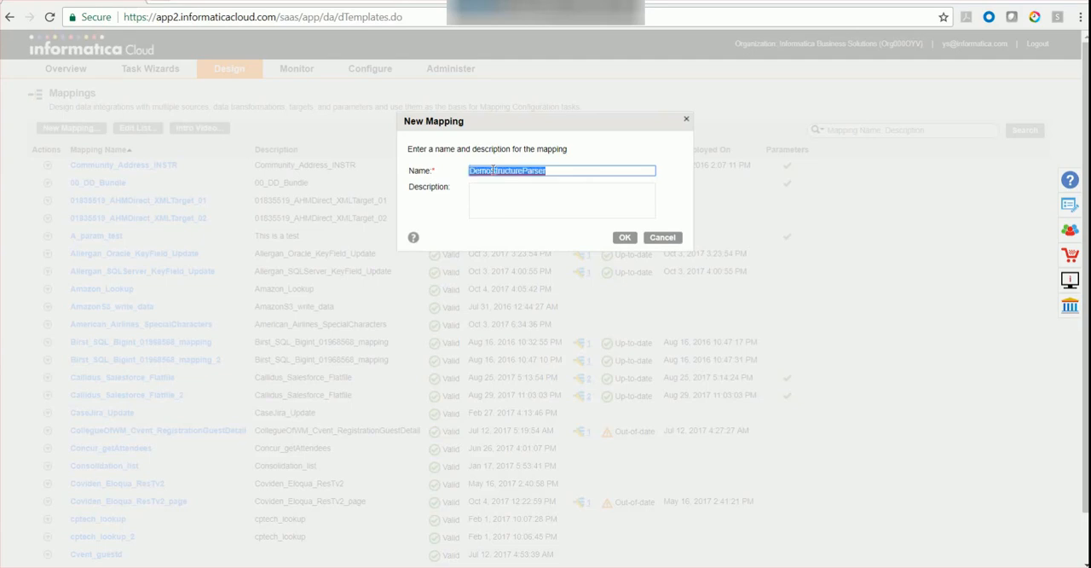
click(563, 206)
key(ctrl+v)
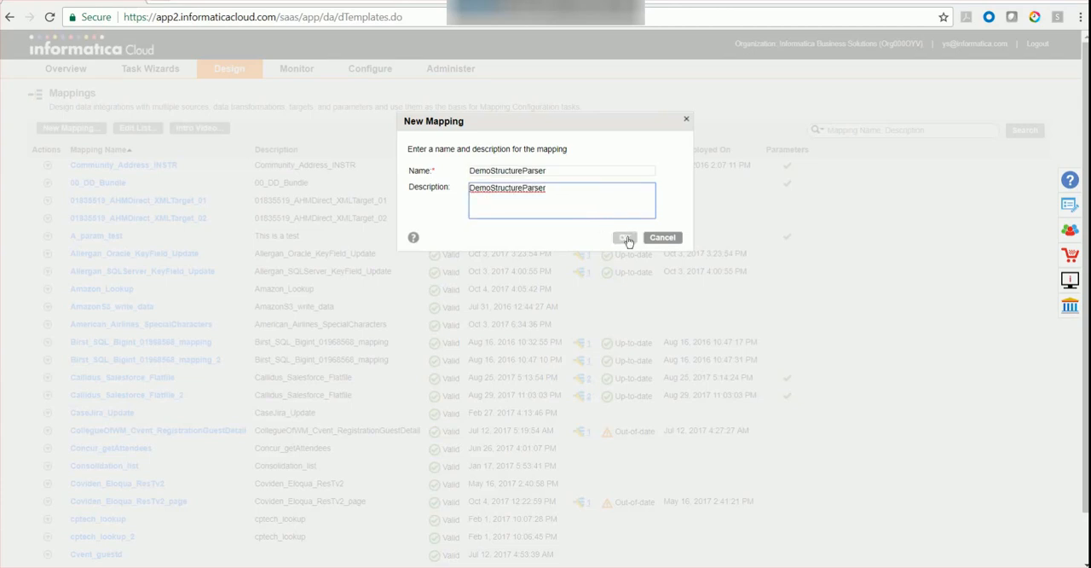
click(626, 237)
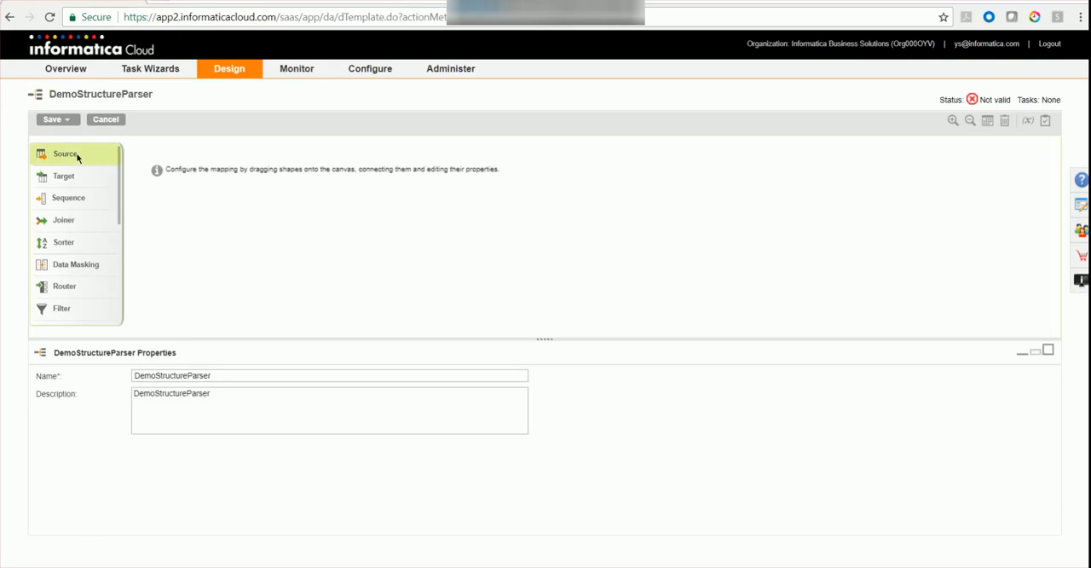
Add a source to the mapping canvas with Indirect_src as its name and description.
drag(51, 158, 288, 213)
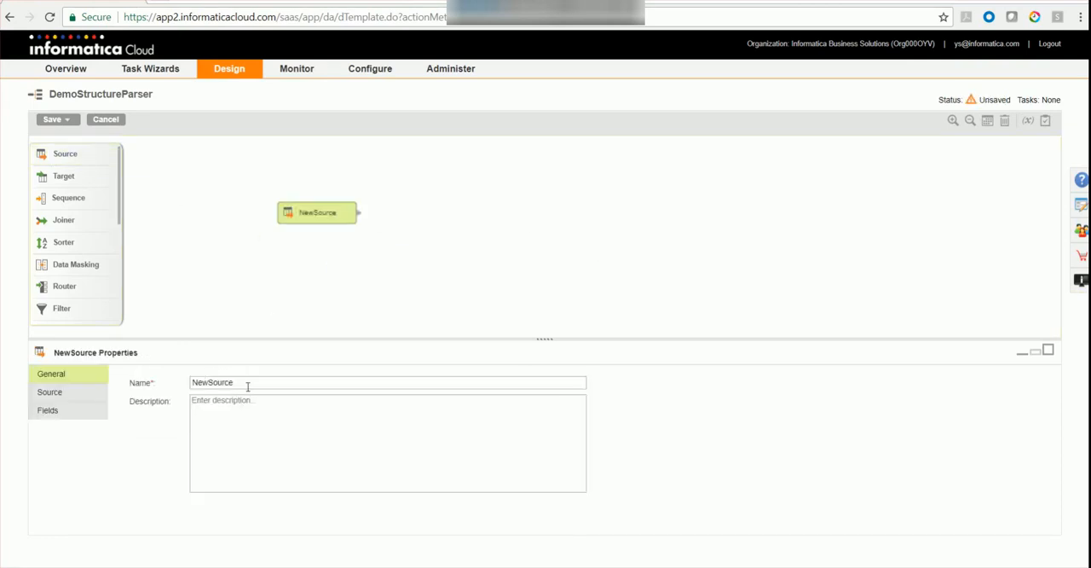
text(Indirect_src)
key(ctrl+a)
key(ctrl+c)
click(237, 429)
key(ctrl+v)
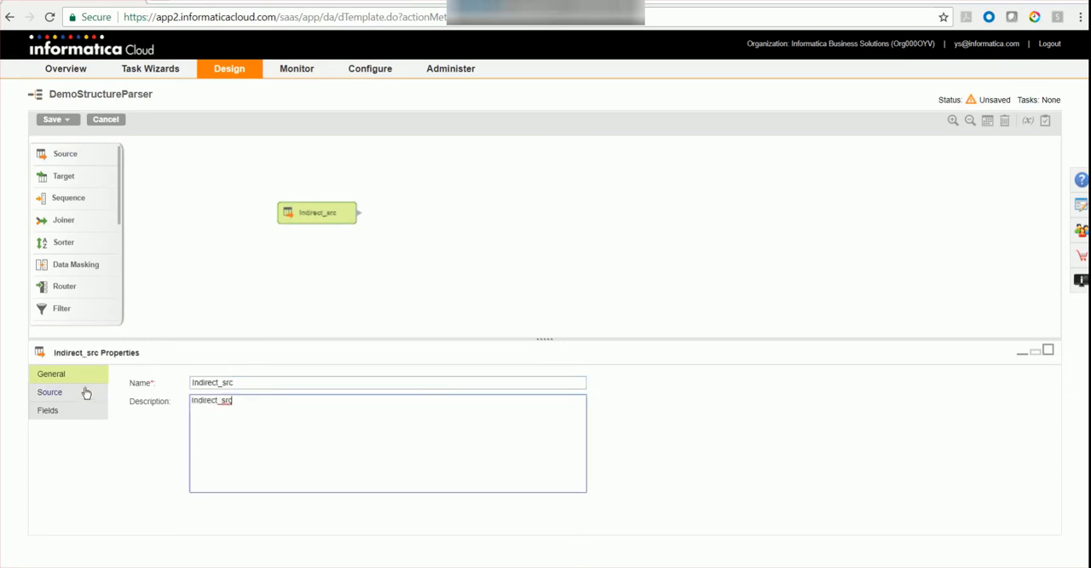
Set the Indirect_src source's connection to Flatfile_FF_Src_GCSWinVM.
click(85, 391)
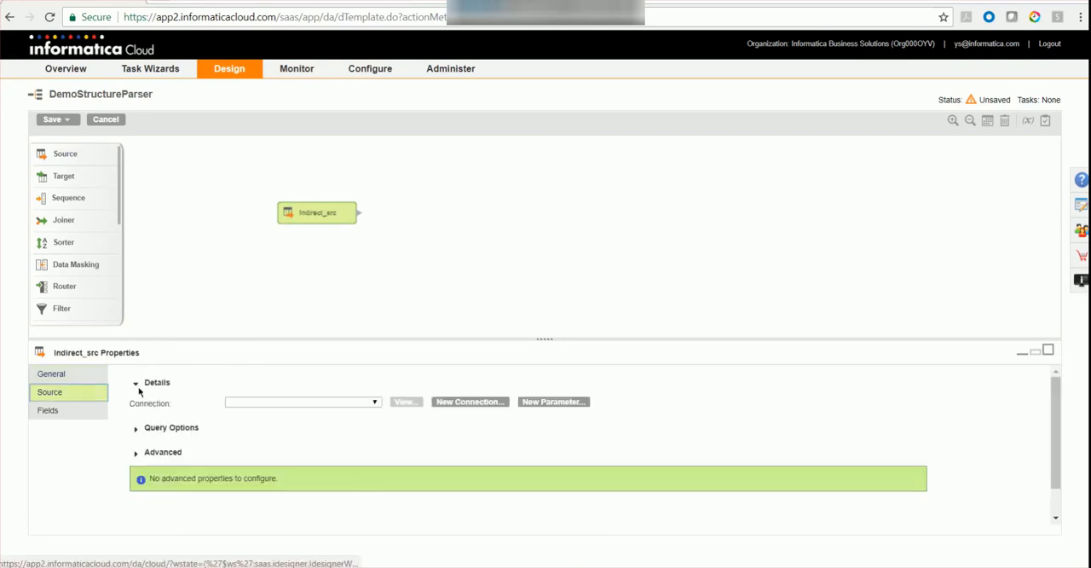
click(253, 402)
scroll(317, 295, down, 5)
scroll(317, 295, down, 8)
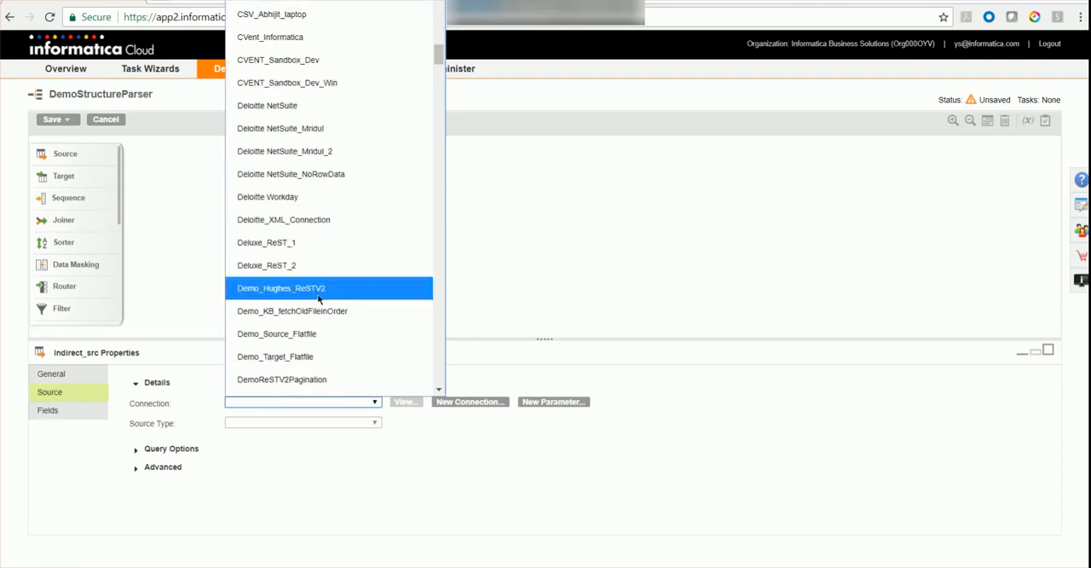
scroll(334, 312, down, 4)
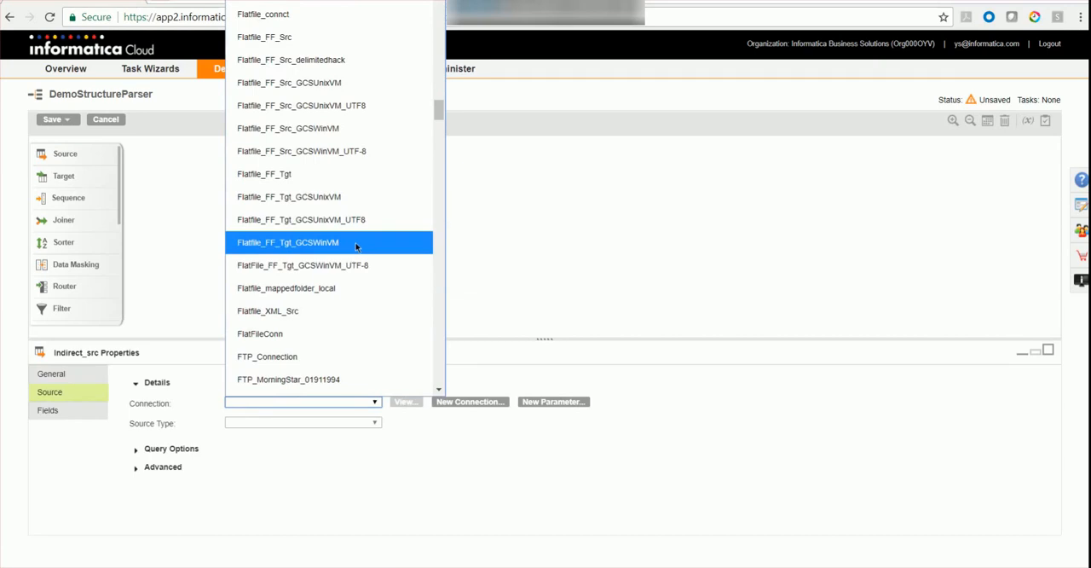
click(342, 130)
Find structuredParser.csv with the search term "struc", choose it as the source object, and show the source's fields.
click(408, 443)
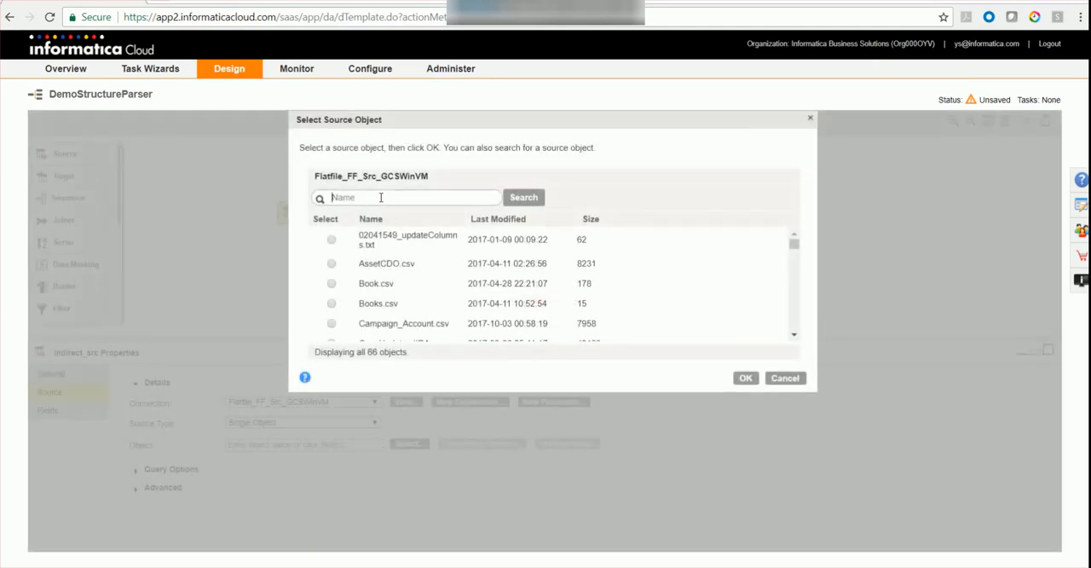
text(input)
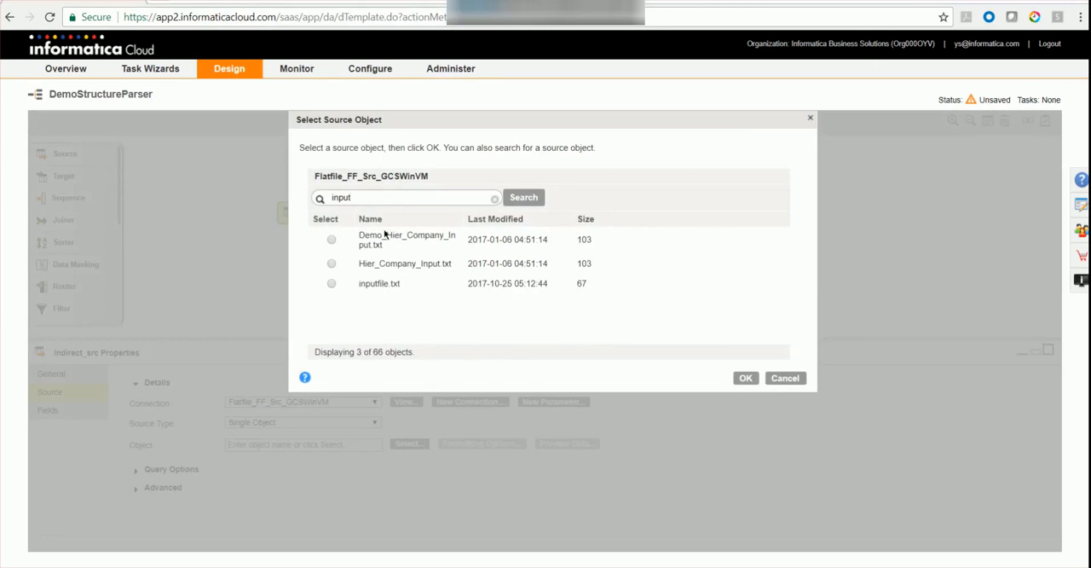
drag(383, 198, 291, 196)
text(struc)
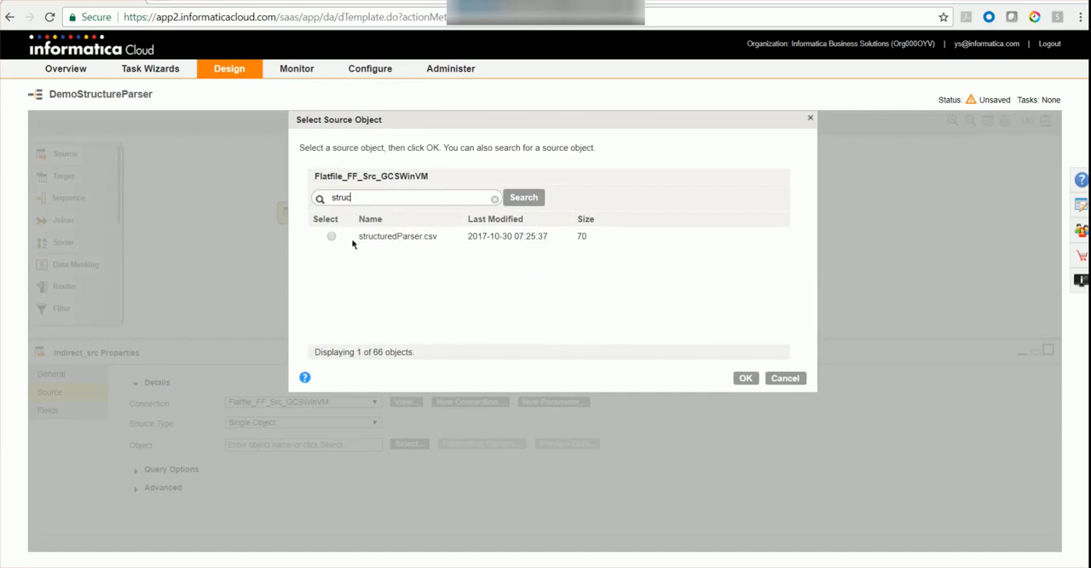
click(383, 242)
click(744, 378)
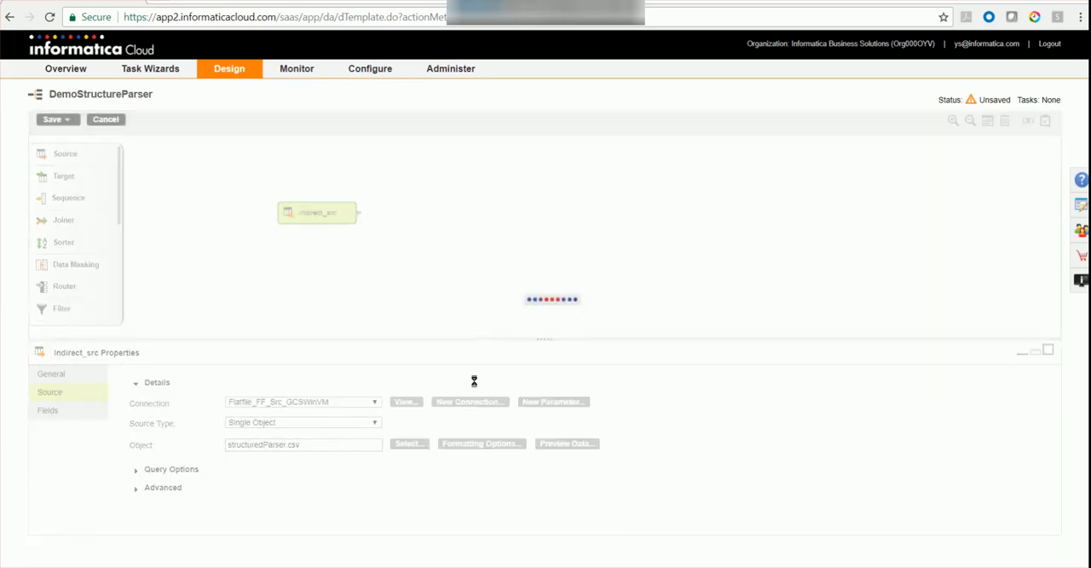
click(56, 409)
Add a Structure Parser transformation beside the Indirect_src source and name it tomcatfile.
scroll(79, 251, down, 1)
scroll(77, 260, down, 1)
drag(85, 280, 471, 219)
click(153, 381)
text(toc)
text(cat)
text(file)
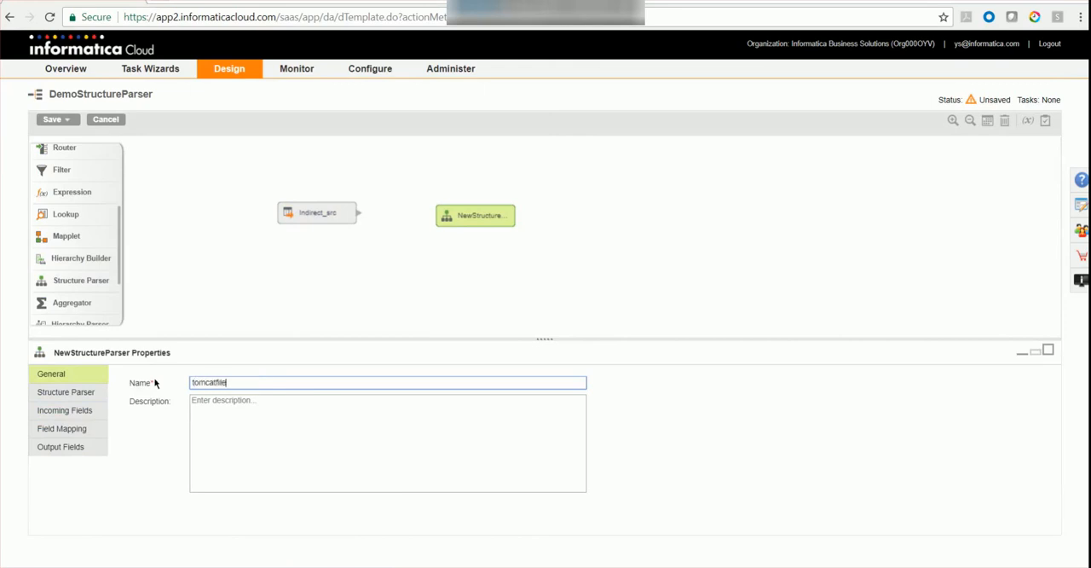
click(270, 416)
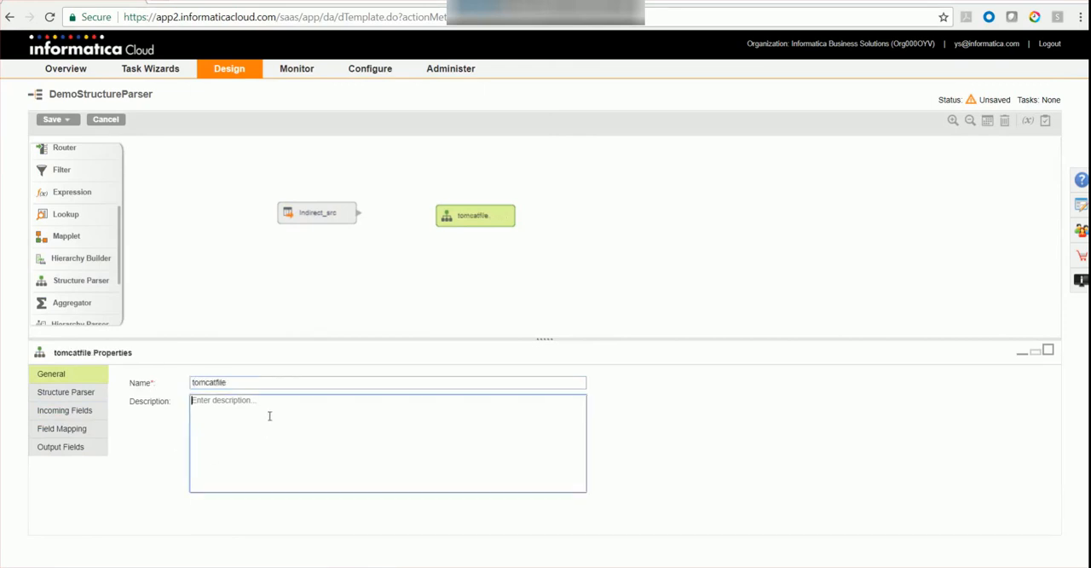
Assign the Demo_Tomcatlogs intelligent structure to the tomcatfile transformation.
click(63, 392)
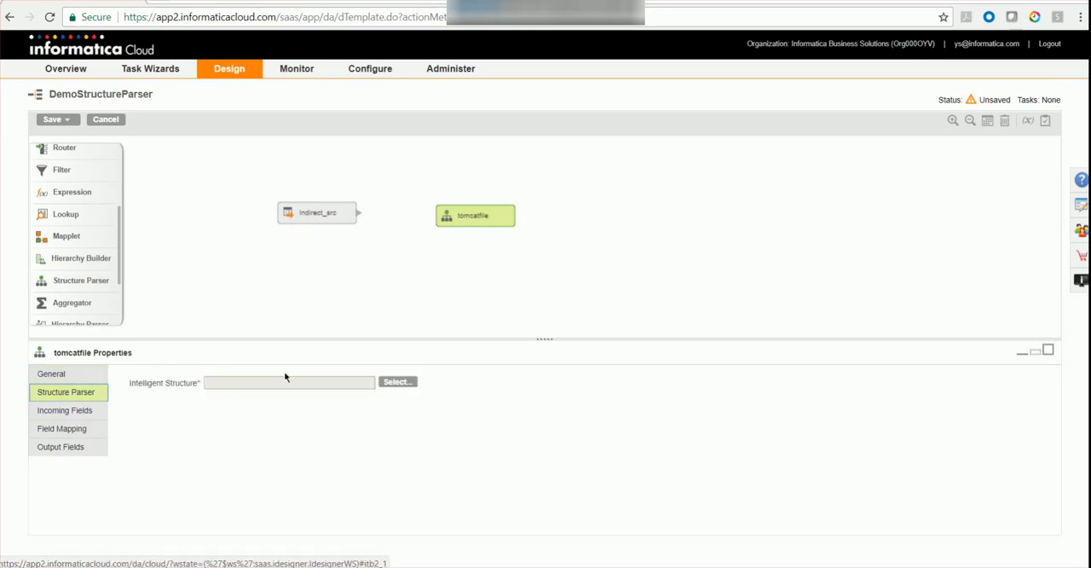
click(399, 383)
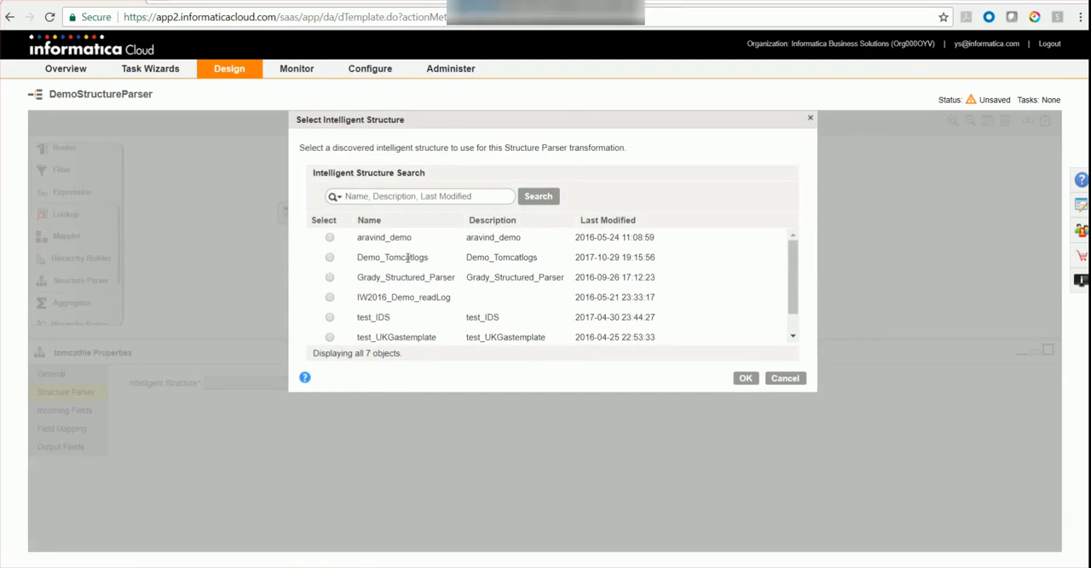
click(331, 258)
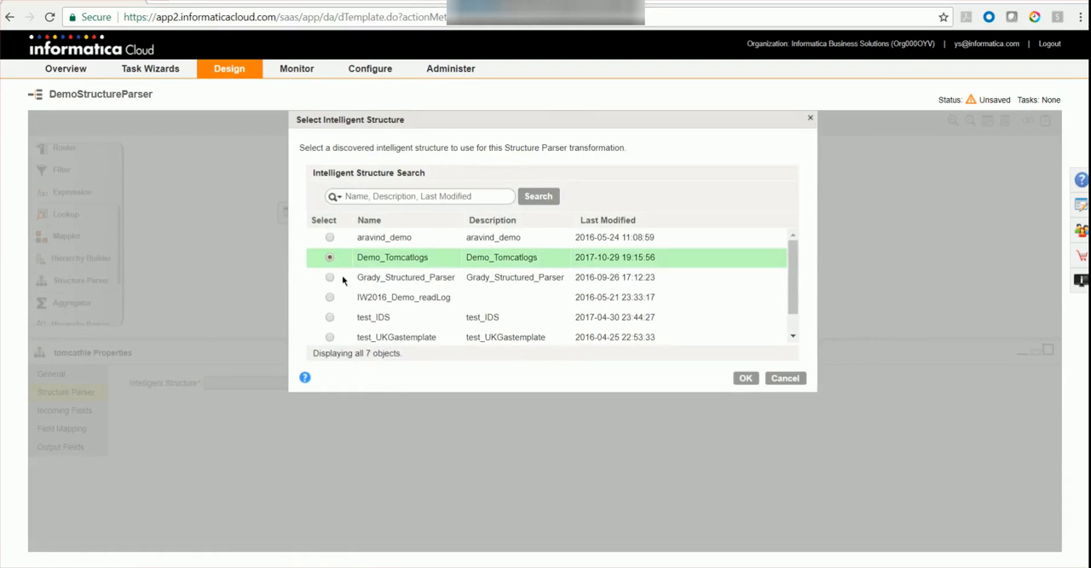
click(746, 378)
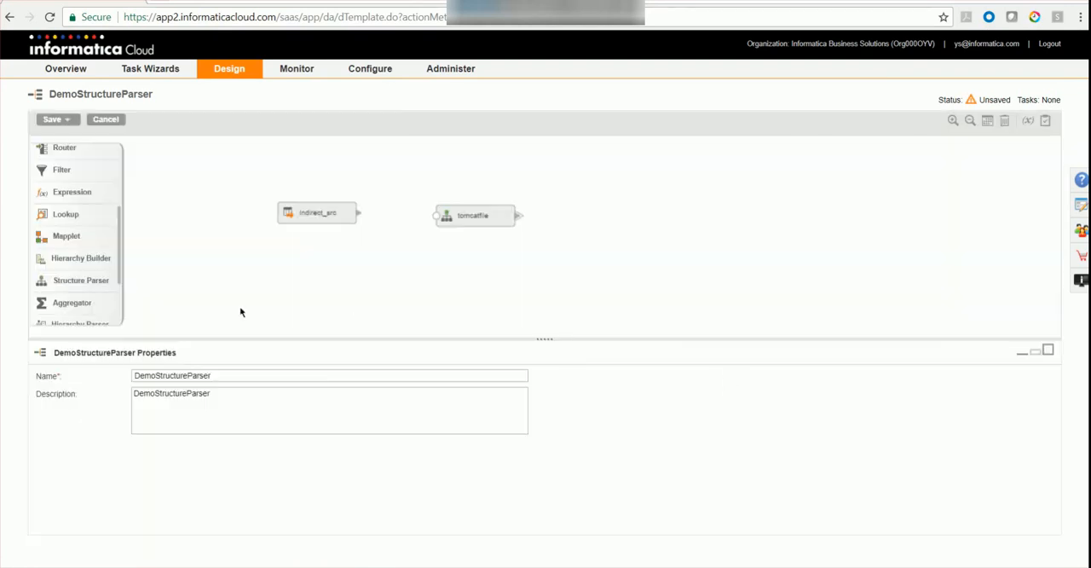
Connect Indirect_src to tomcatfile and map the incoming Filepath field to the parser's FilePath input field.
drag(359, 217, 450, 202)
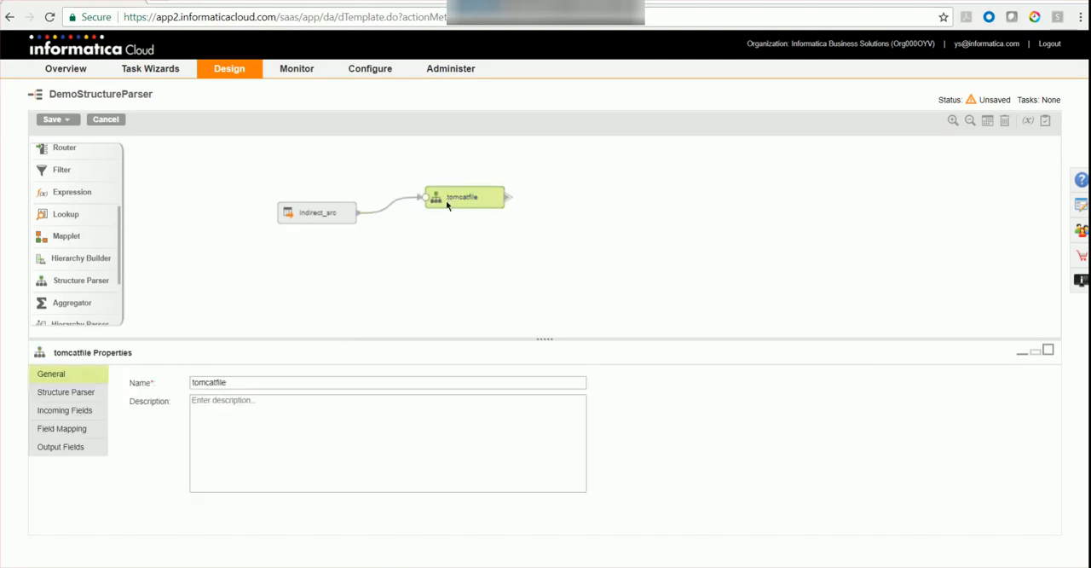
click(83, 412)
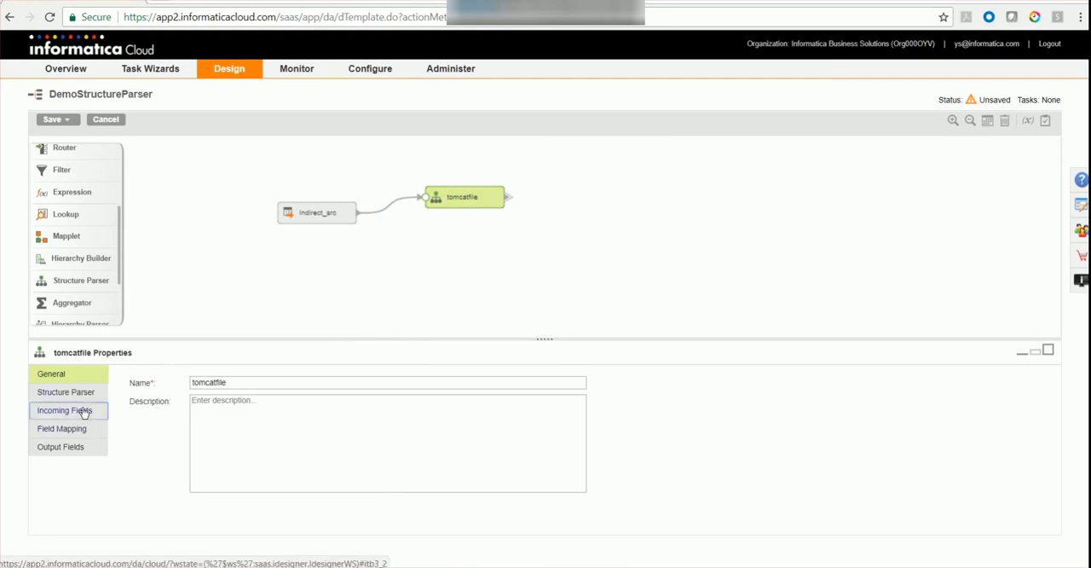
scroll(316, 384, down, 5)
click(75, 431)
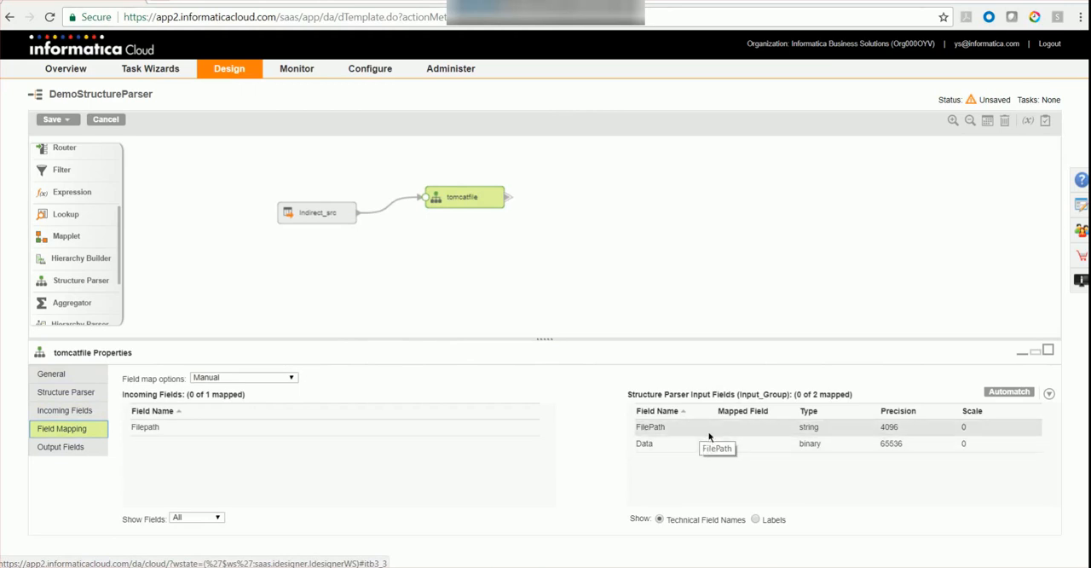
drag(281, 432, 729, 431)
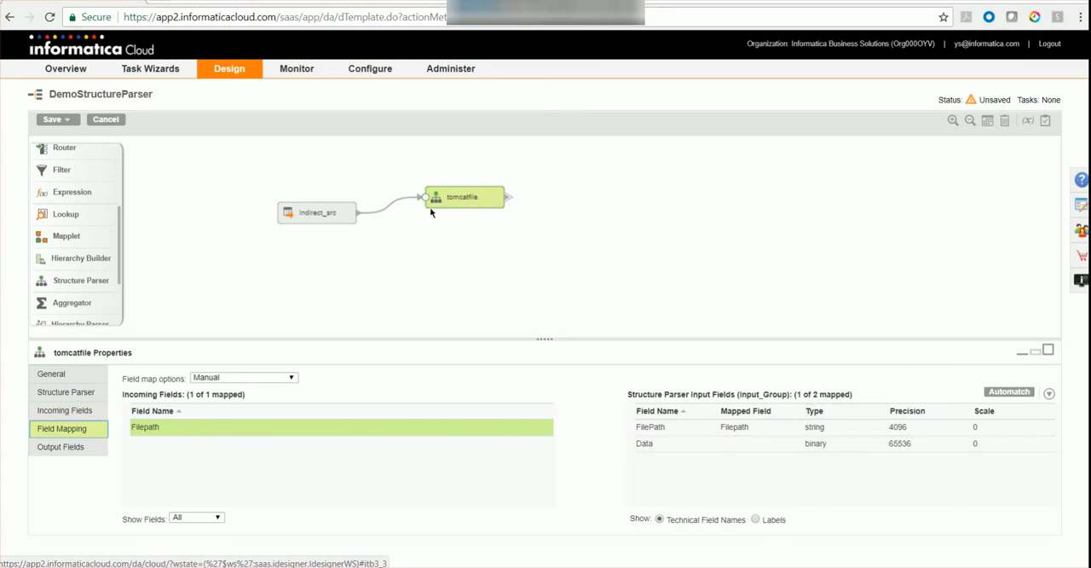
Add a target to the canvas beside the tomcatfile transformation and name it flatfile.
scroll(85, 204, up, 3)
drag(64, 175, 614, 214)
drag(250, 386, 180, 387)
text(flatfile)
Set the flatfile target's connection to Flatfile_FF_Tgt_GCSWinVM.
click(47, 410)
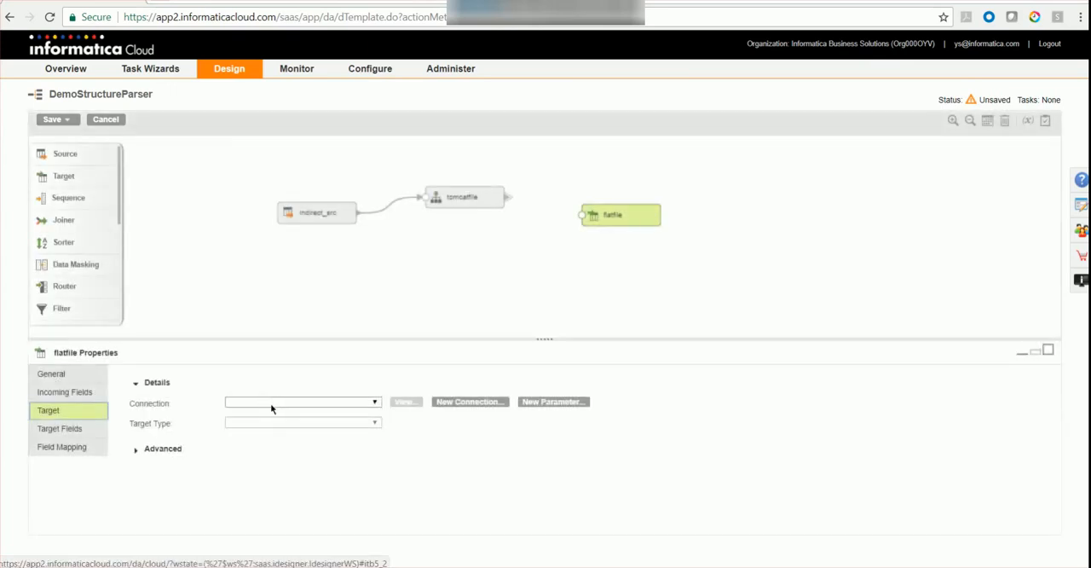
click(270, 403)
scroll(316, 317, down, 15)
scroll(316, 324, down, 12)
scroll(316, 324, up, 4)
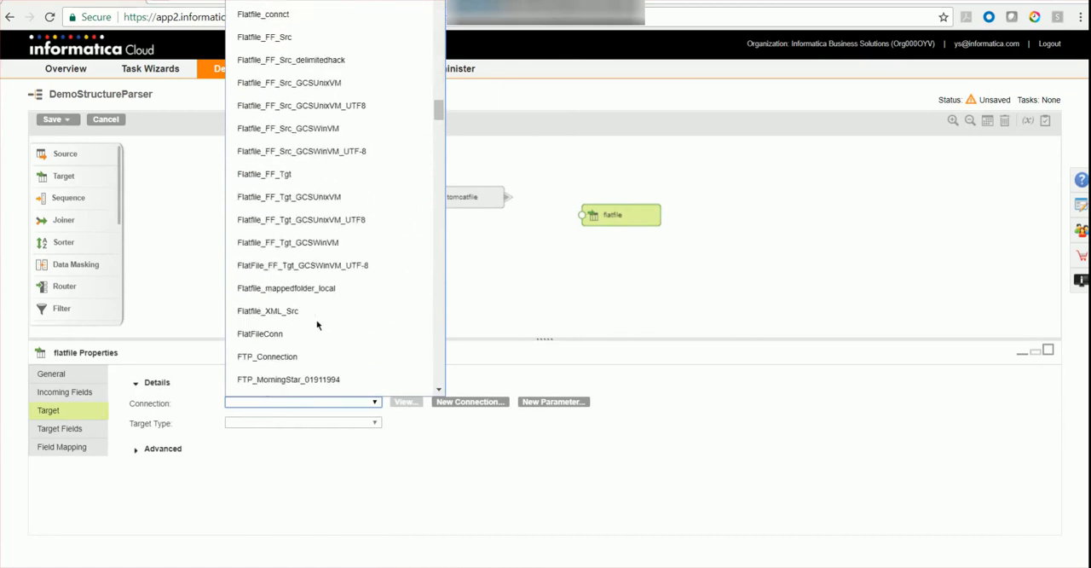
click(327, 246)
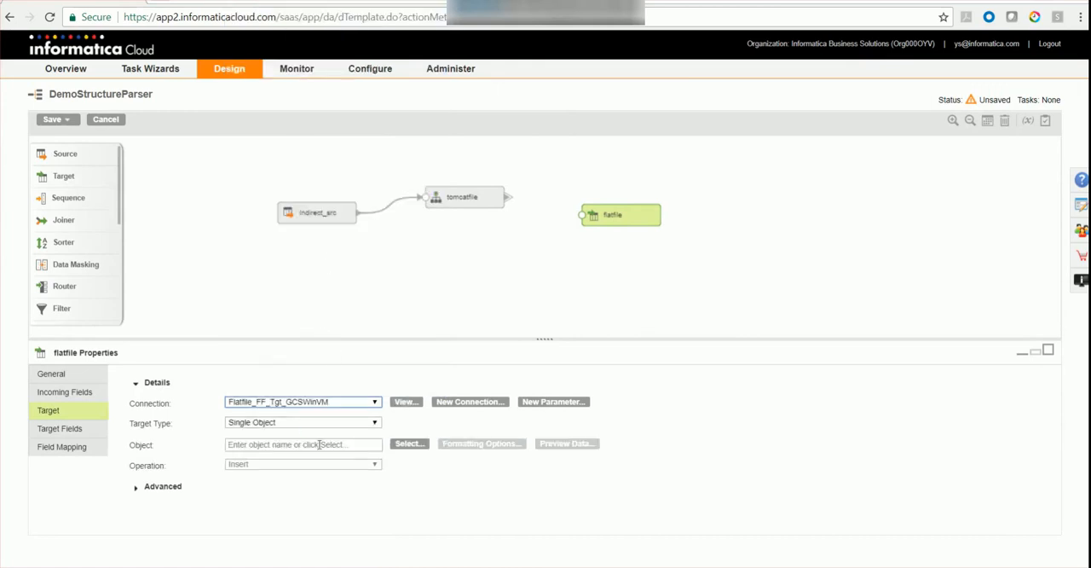
Search the existing target objects for tomcat and assign Demo_targettomcat.csv as the flatfile target's object.
click(408, 444)
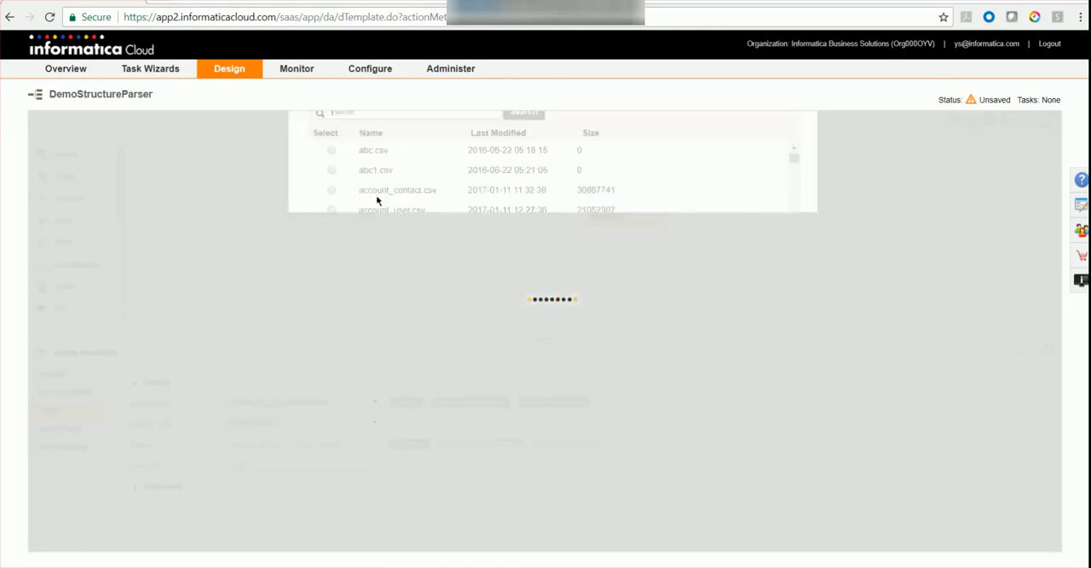
text(tomcat)
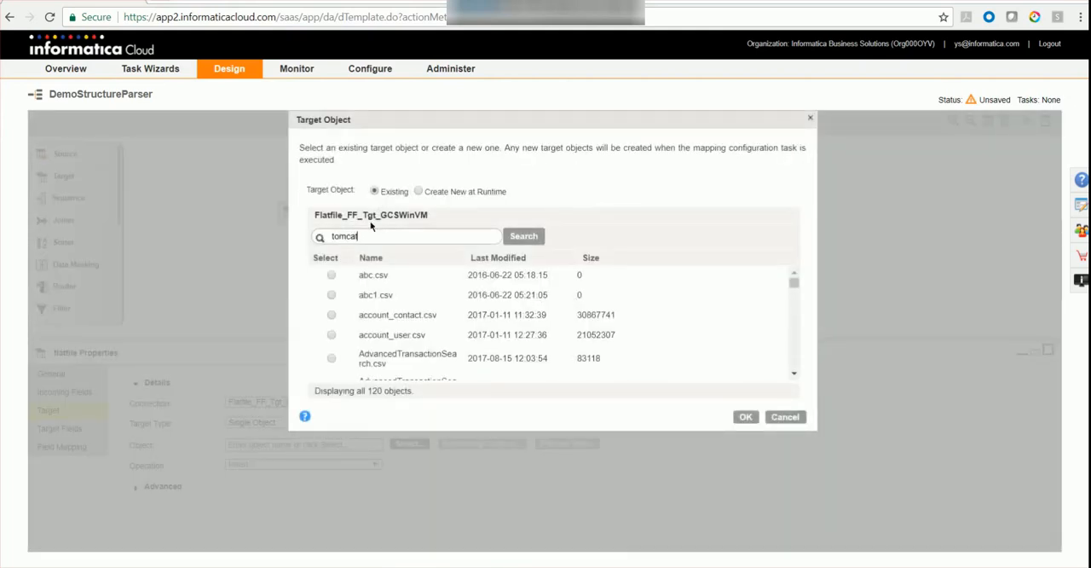
key(Return)
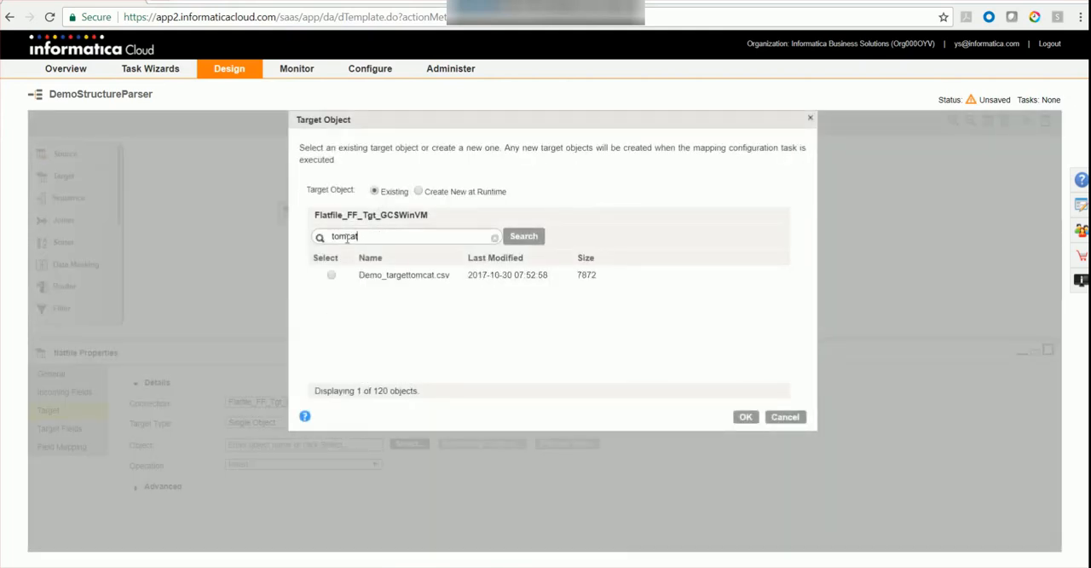
click(383, 278)
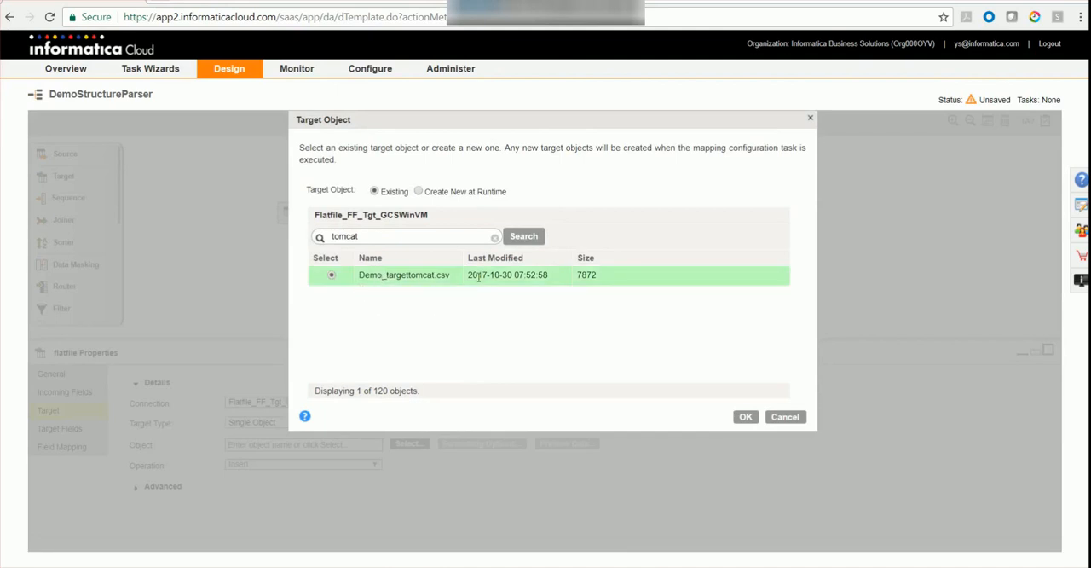
click(746, 417)
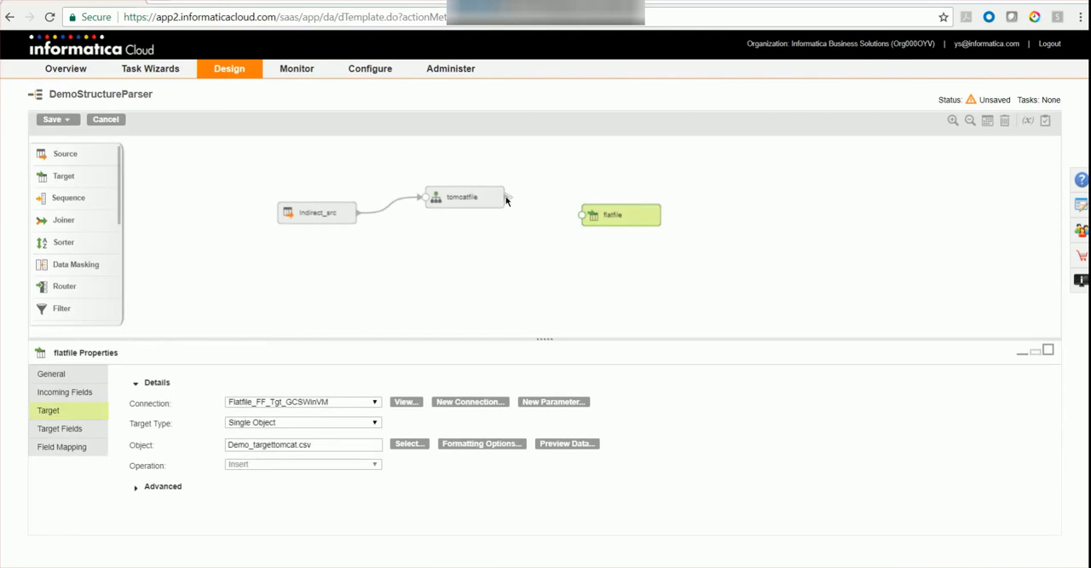
Link the tomcatfile transformation to the flatfile target using the element output group.
mouse_move(577, 216)
mouse_down()
mouse_move(542, 236)
mouse_move(578, 217)
mouse_up()
click(360, 254)
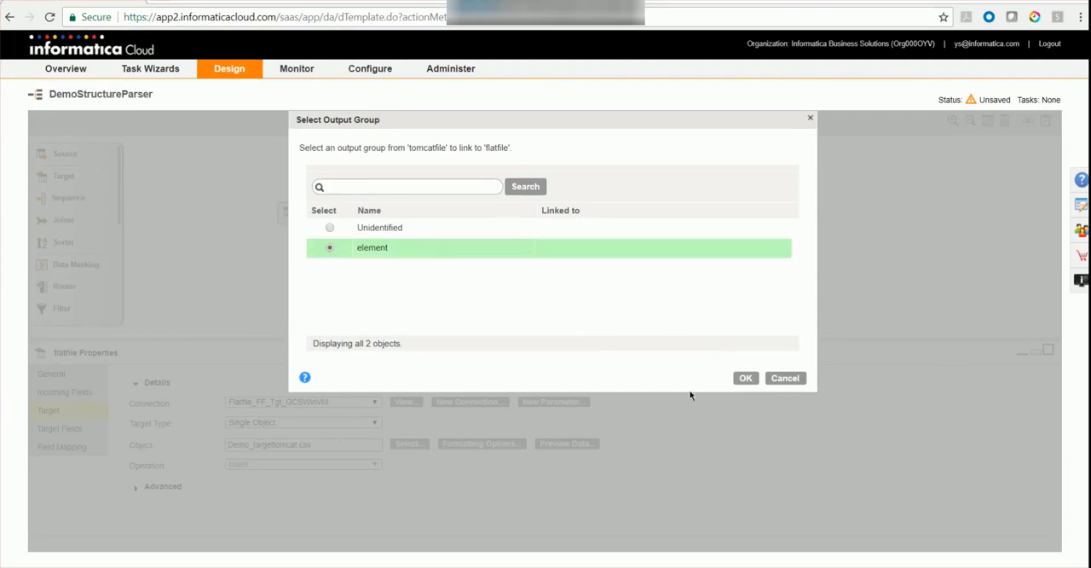
click(742, 379)
Map the incoming date, time and value fields to the flatfile target fields of the same names.
click(71, 446)
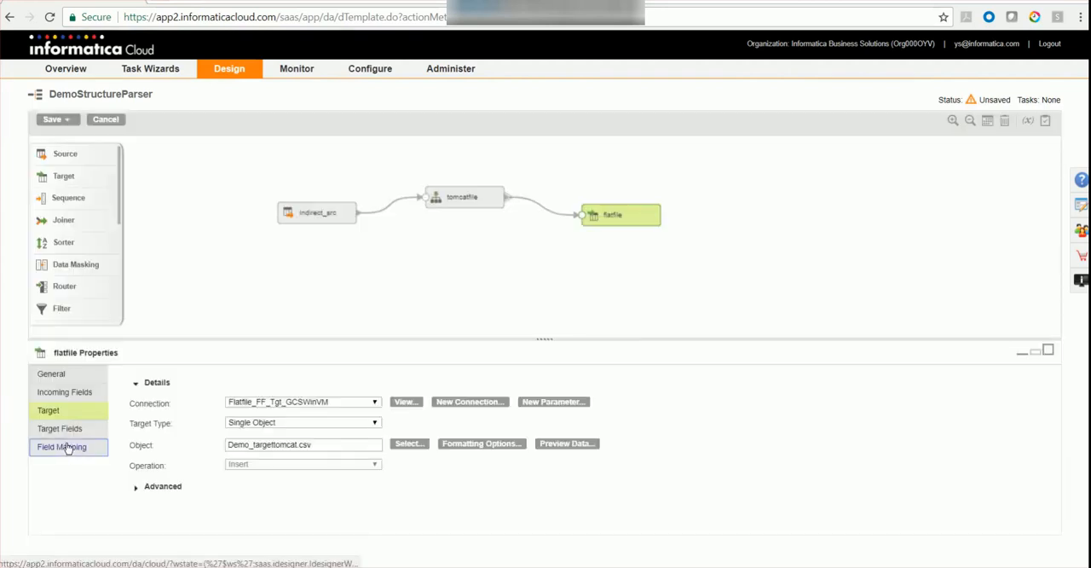
drag(149, 427, 691, 435)
drag(181, 443, 653, 452)
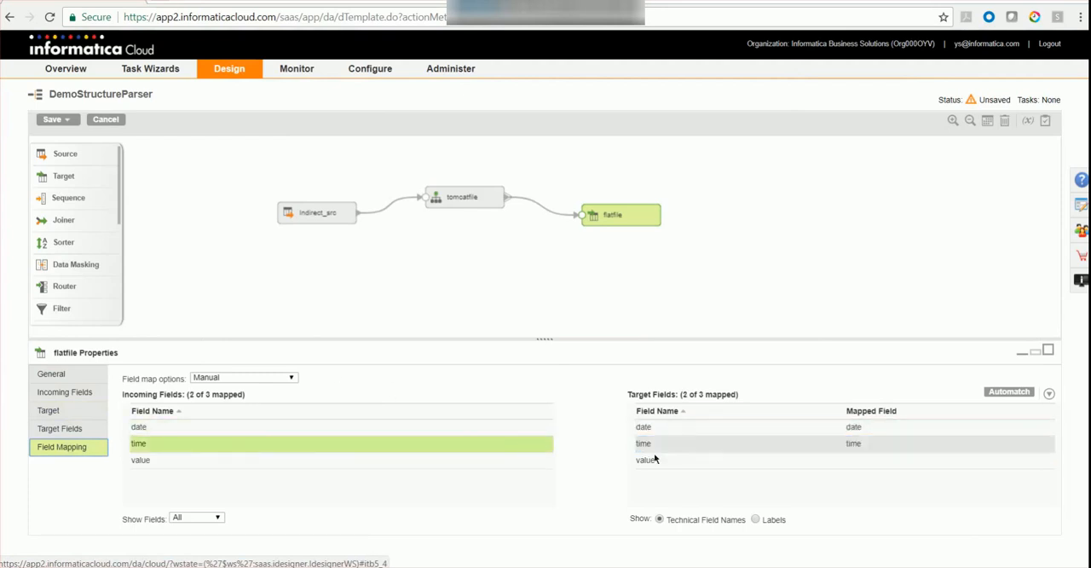
drag(281, 460, 825, 464)
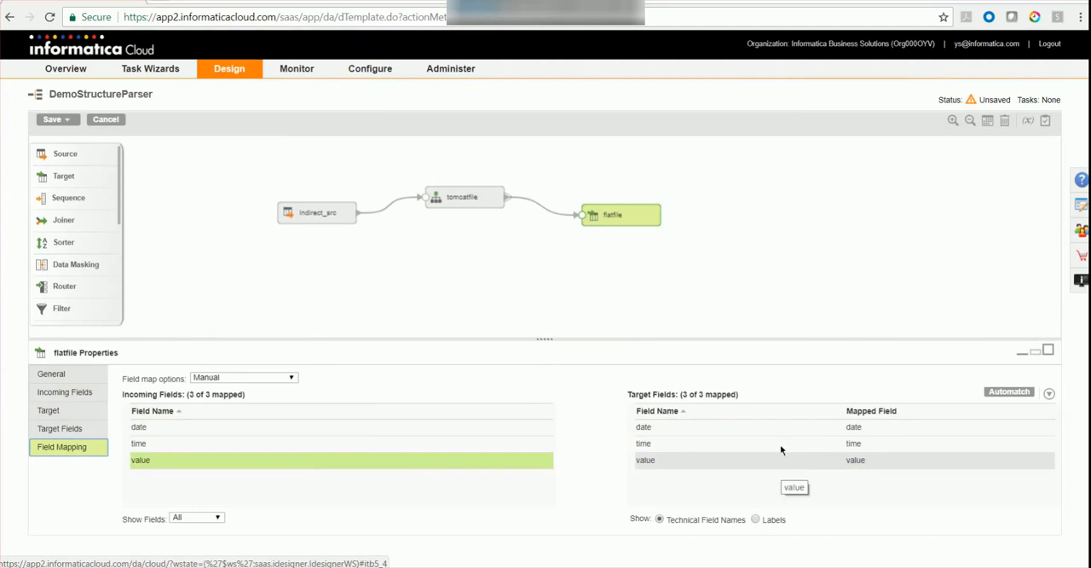
Set the precision of the value output field in tomcatfile's element group to 99999.
click(475, 195)
click(65, 449)
drag(290, 338, 288, 260)
click(132, 407)
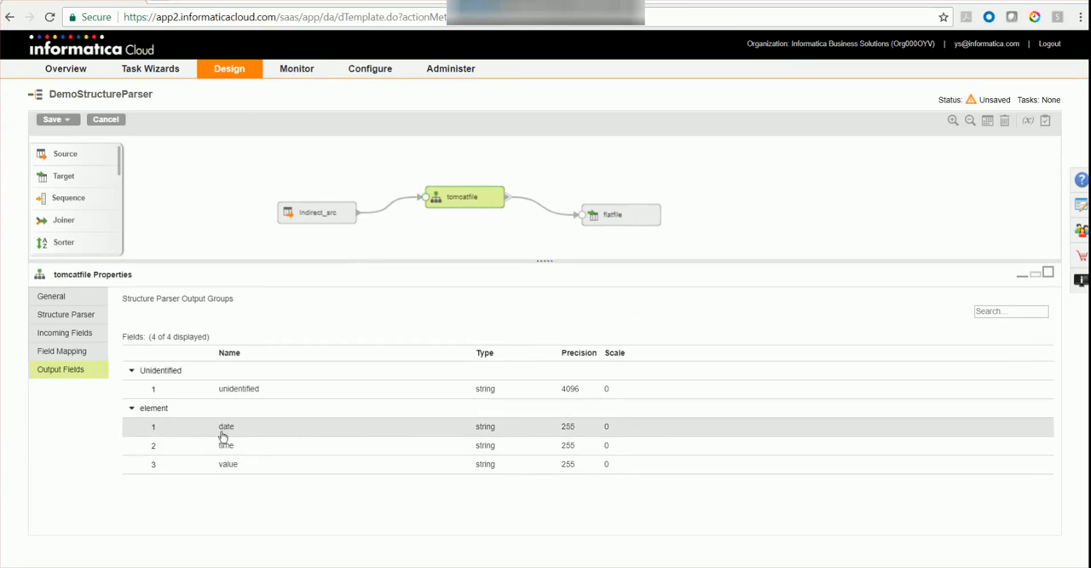
click(567, 426)
click(564, 449)
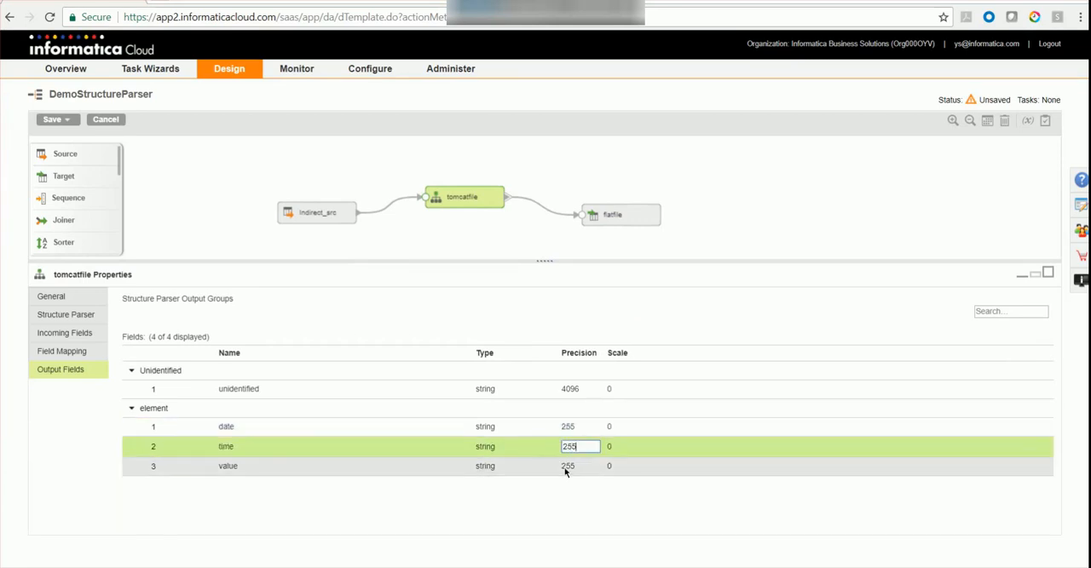
click(569, 465)
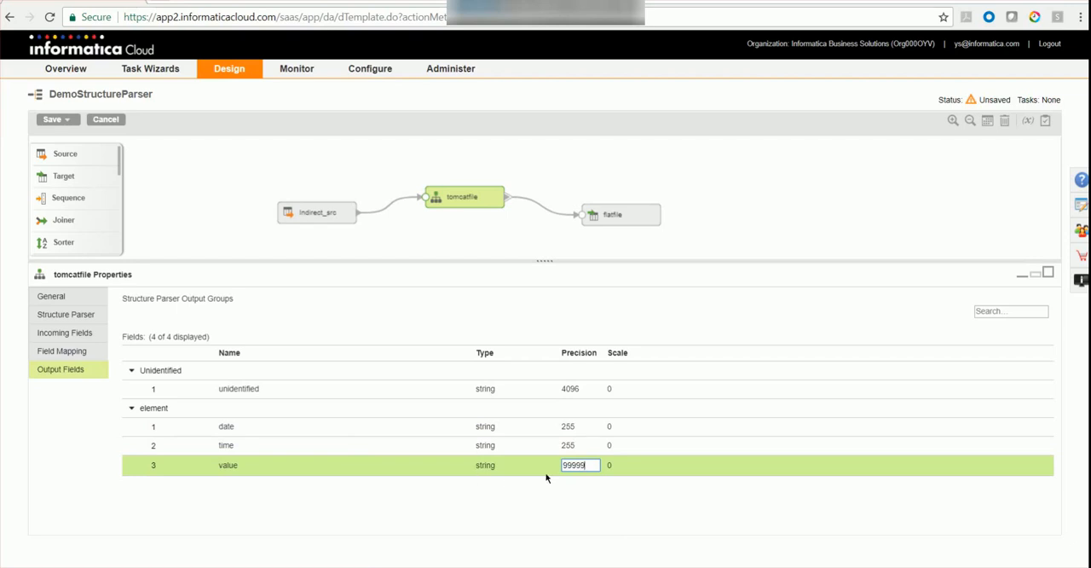
click(542, 445)
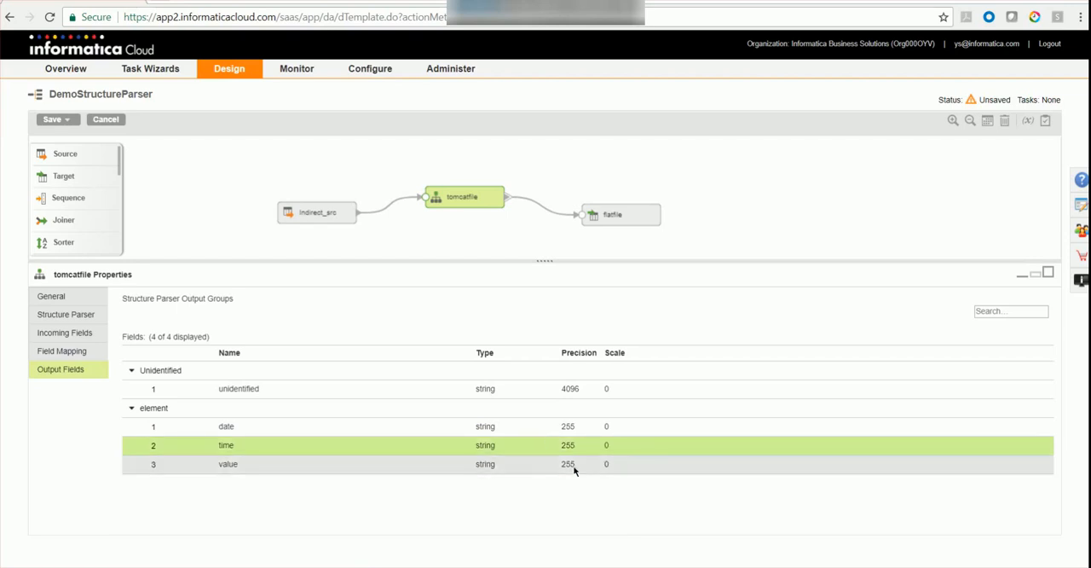
click(576, 466)
text(99)
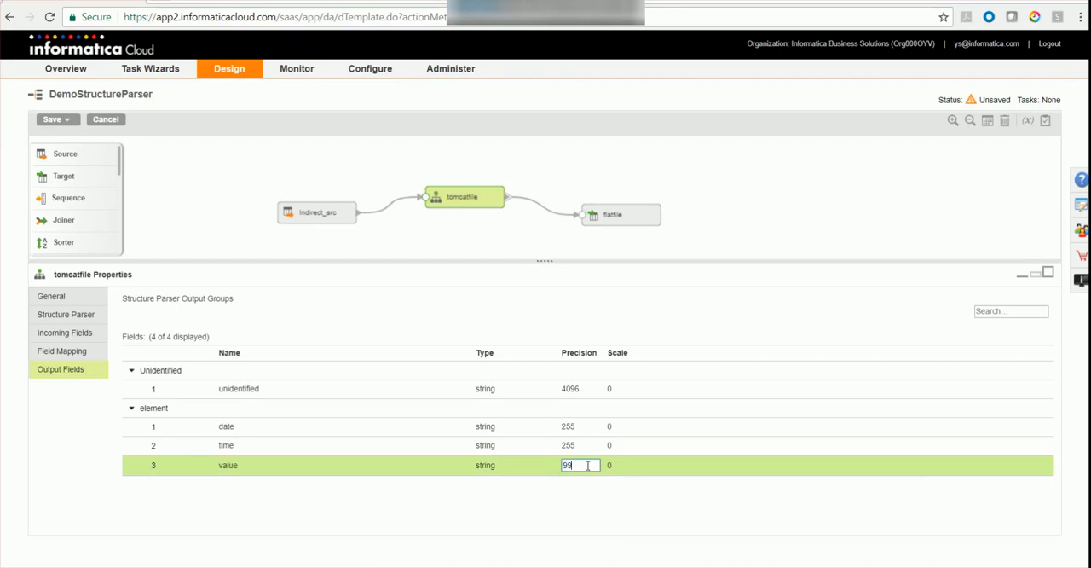
text(999)
key(Return)
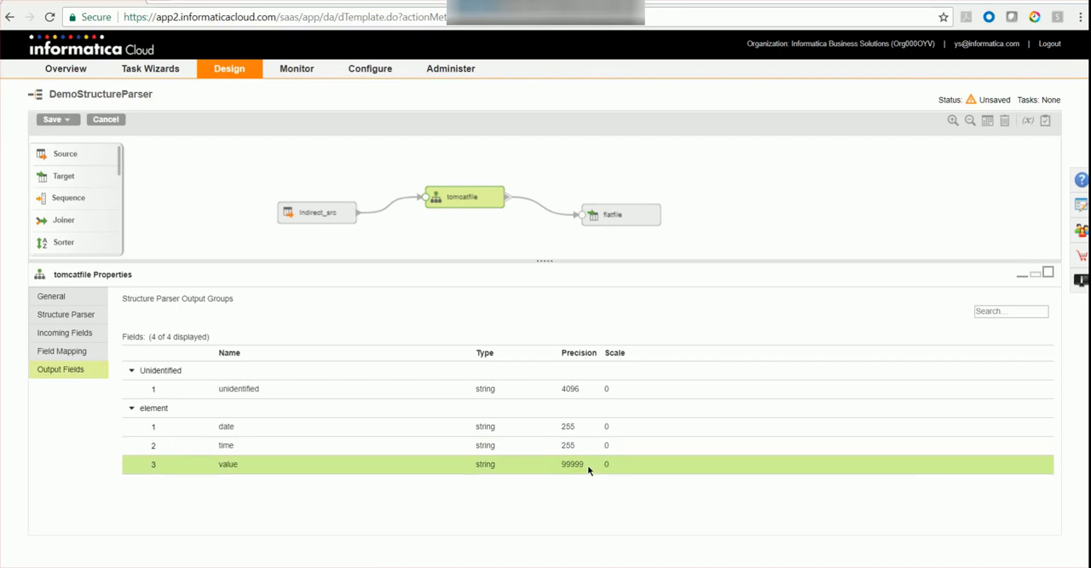
Save the mapping into a new mapping configuration task named and described DemoStructureParser, with runtime environment GCSReplicationWinVM001.
click(66, 120)
click(73, 151)
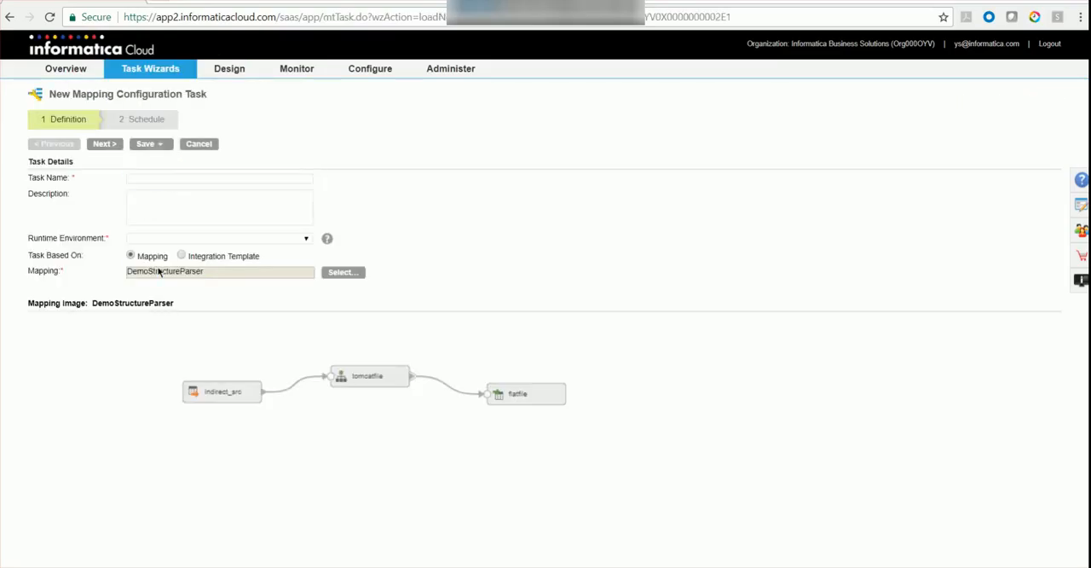
double_click(158, 271)
key(ctrl+c)
click(151, 180)
key(ctrl+v)
click(157, 209)
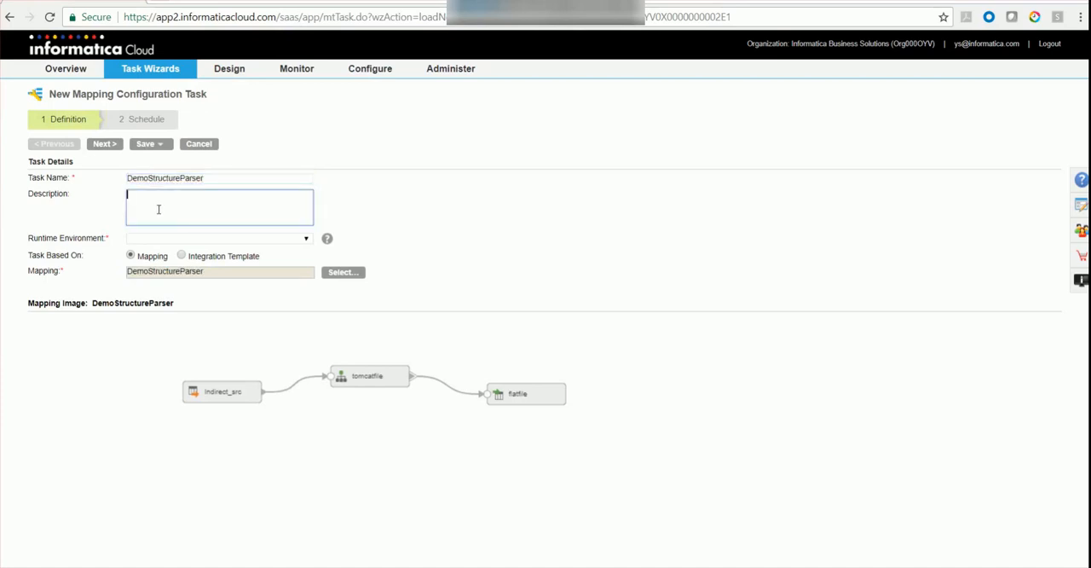
key(ctrl+v)
click(171, 238)
click(208, 347)
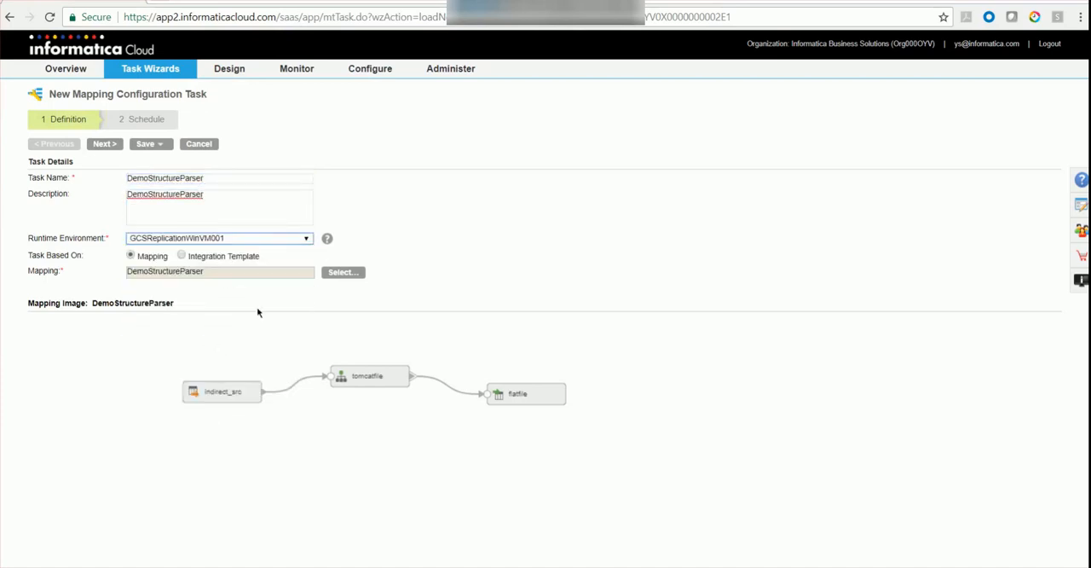
Proceed to the task's schedule settings, leave it unscheduled, and save and run the task.
click(104, 143)
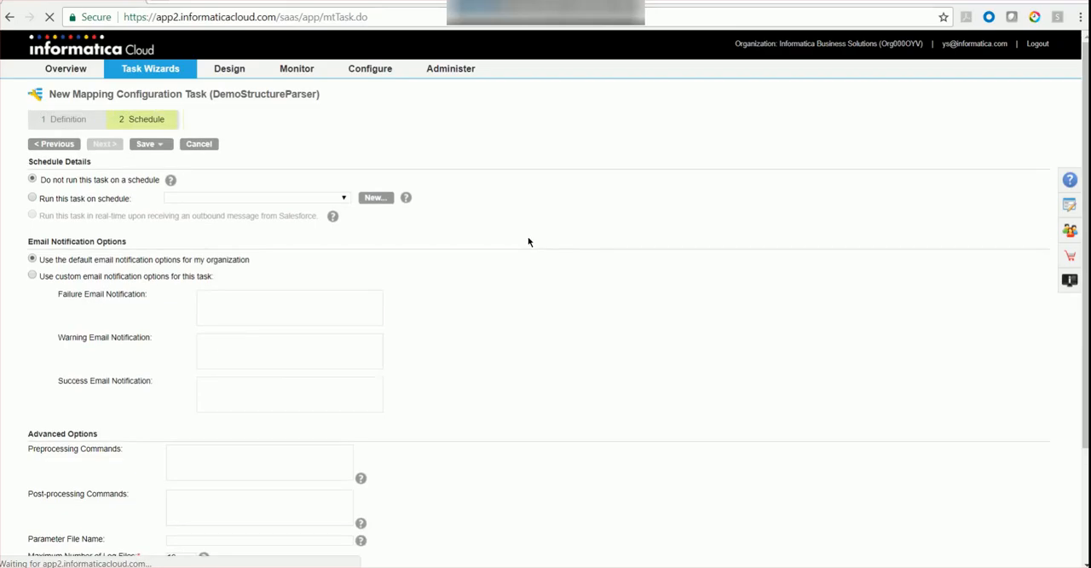
click(150, 144)
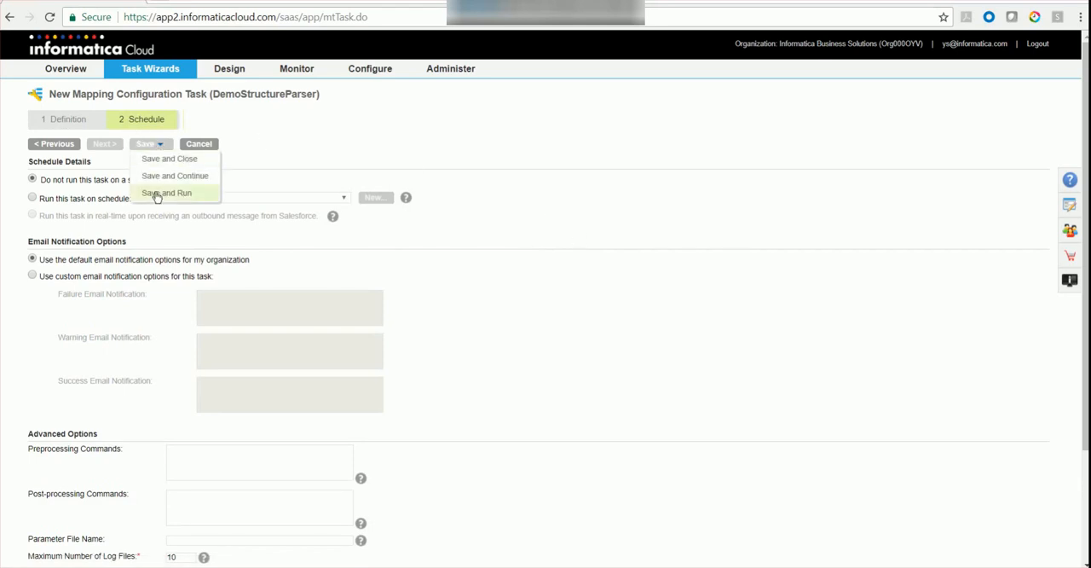
click(156, 194)
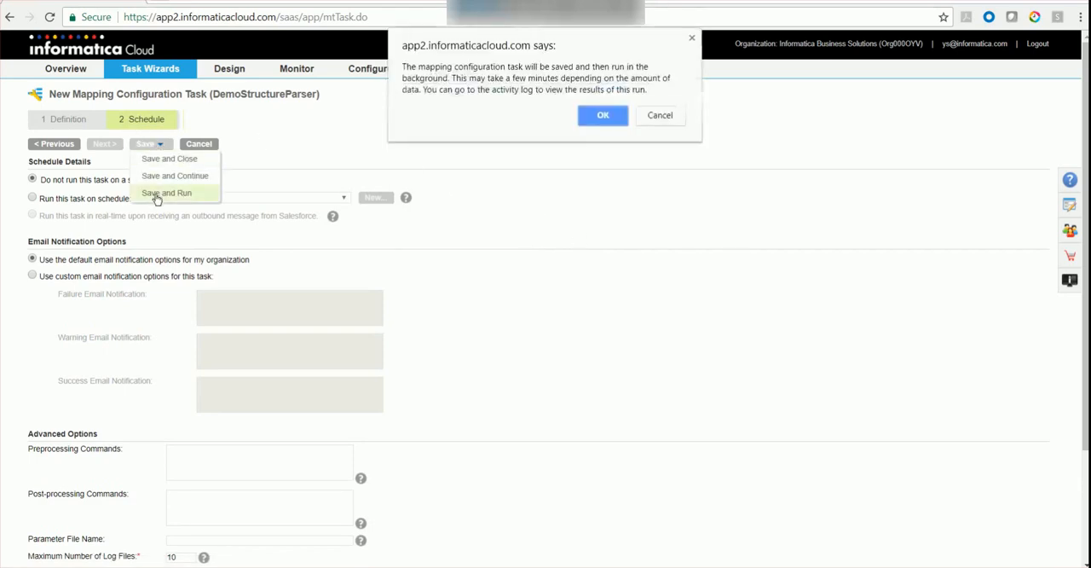
click(588, 115)
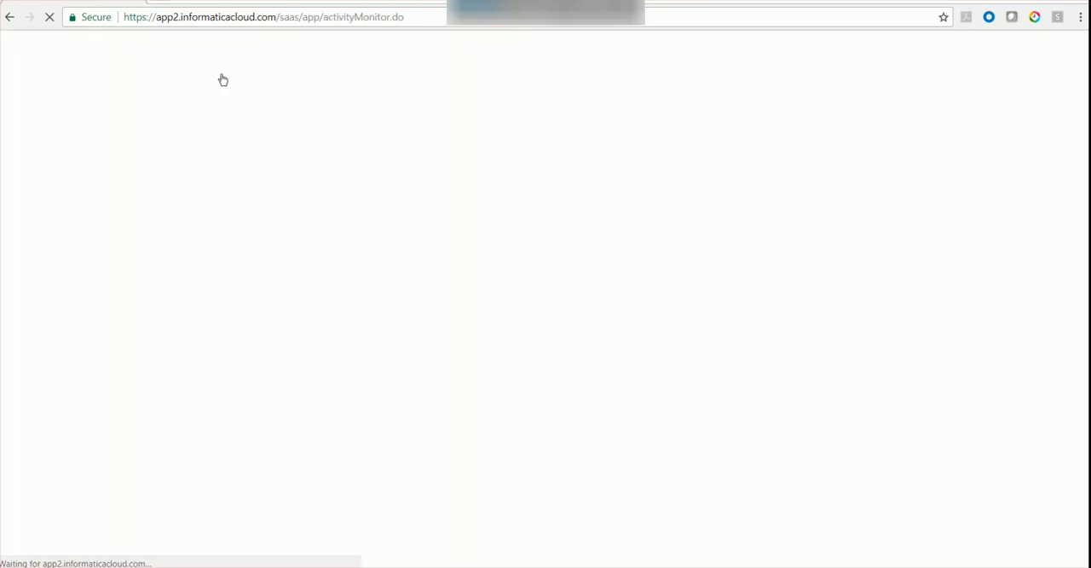
Check the DemoStructureParser run in the activity monitor's detailed view and its success rows in the activity log.
mouse_move(222, 83)
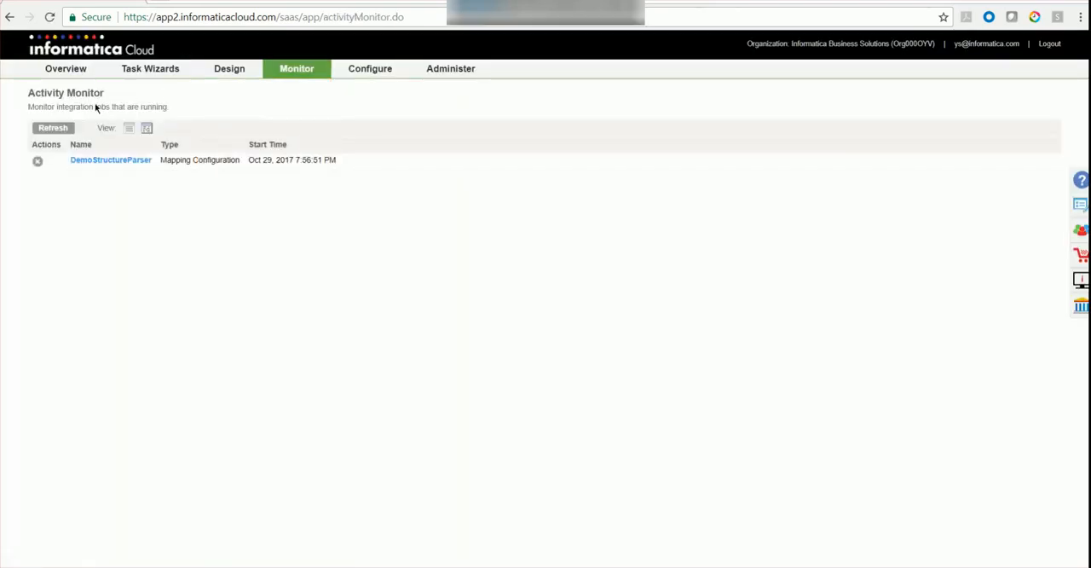
click(146, 127)
click(65, 129)
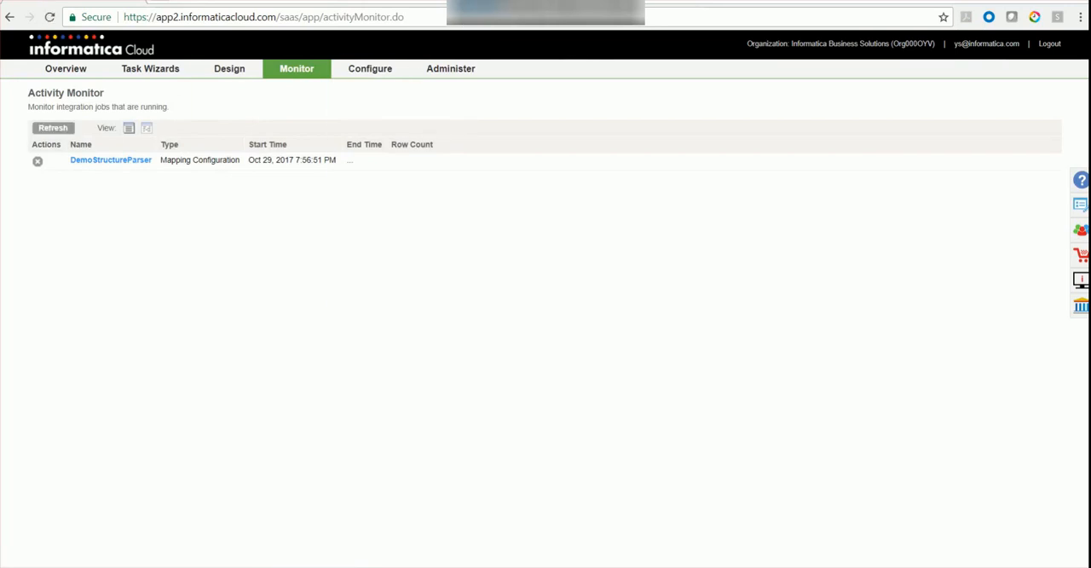
drag(172, 170, 81, 167)
double_click(305, 165)
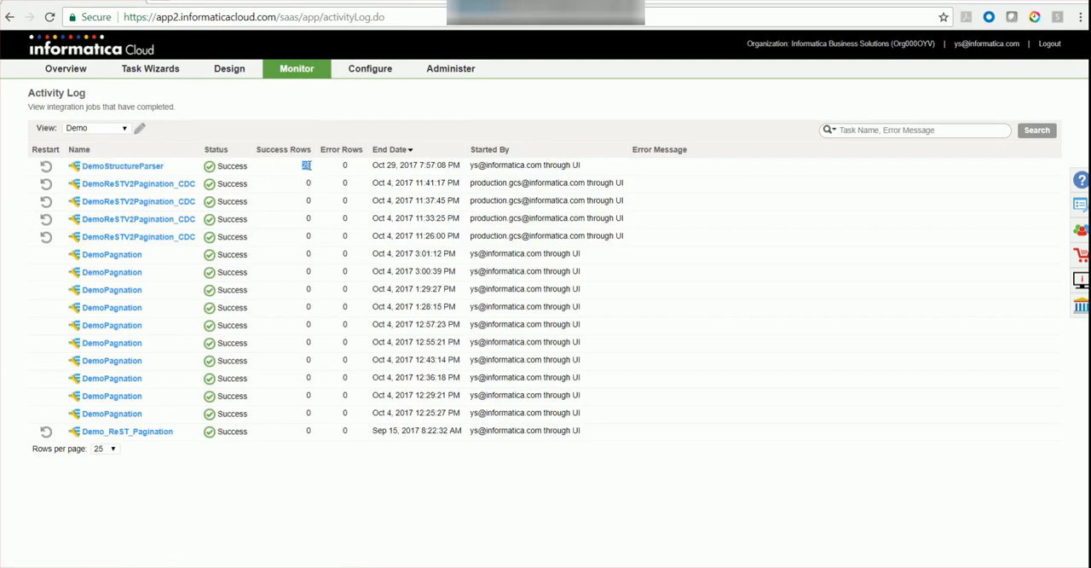
Switch to Notepad++ in the remote desktop session and open the recent file Demo_targettomcat.csv.
click(594, 7)
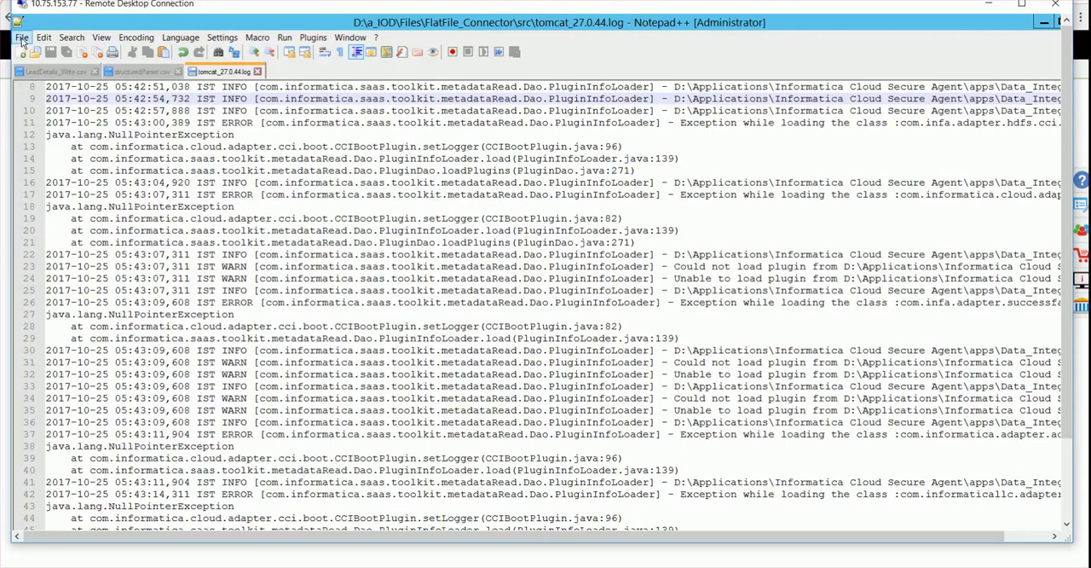
click(21, 39)
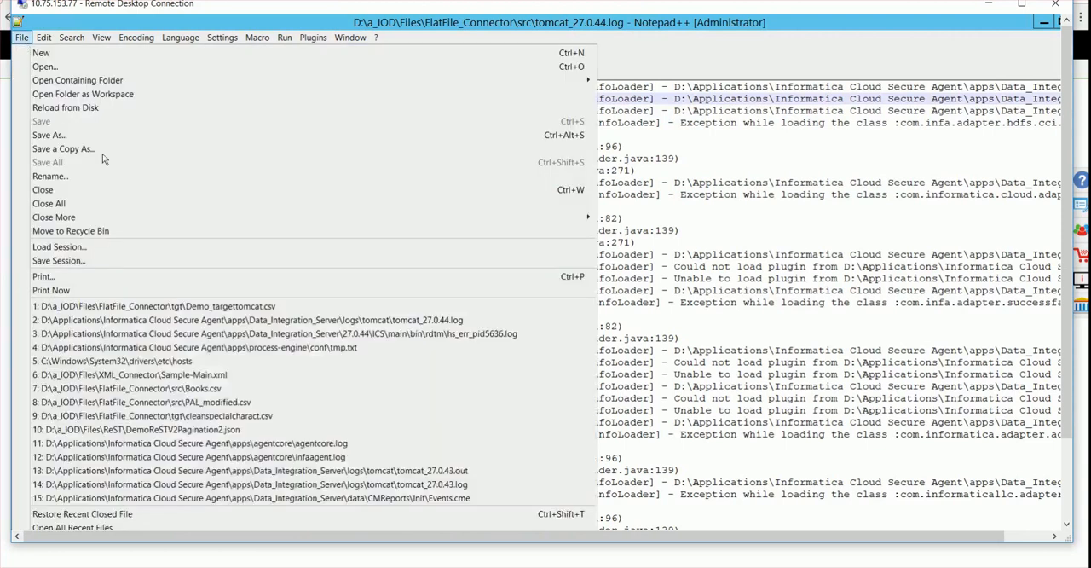
click(106, 306)
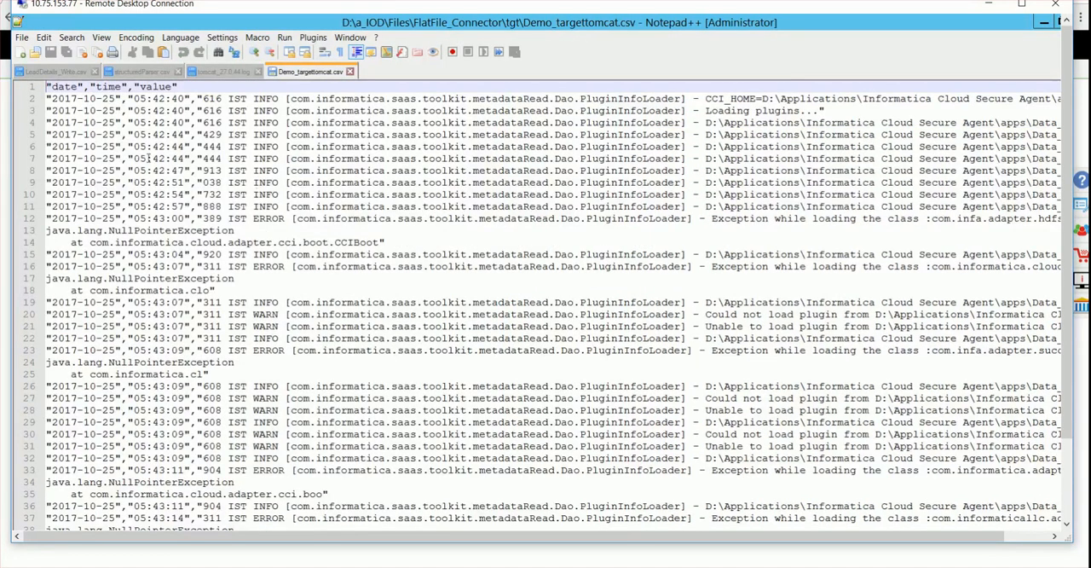
Examine the date, time and value column headers and the first record's date in the target file.
click(111, 195)
double_click(63, 86)
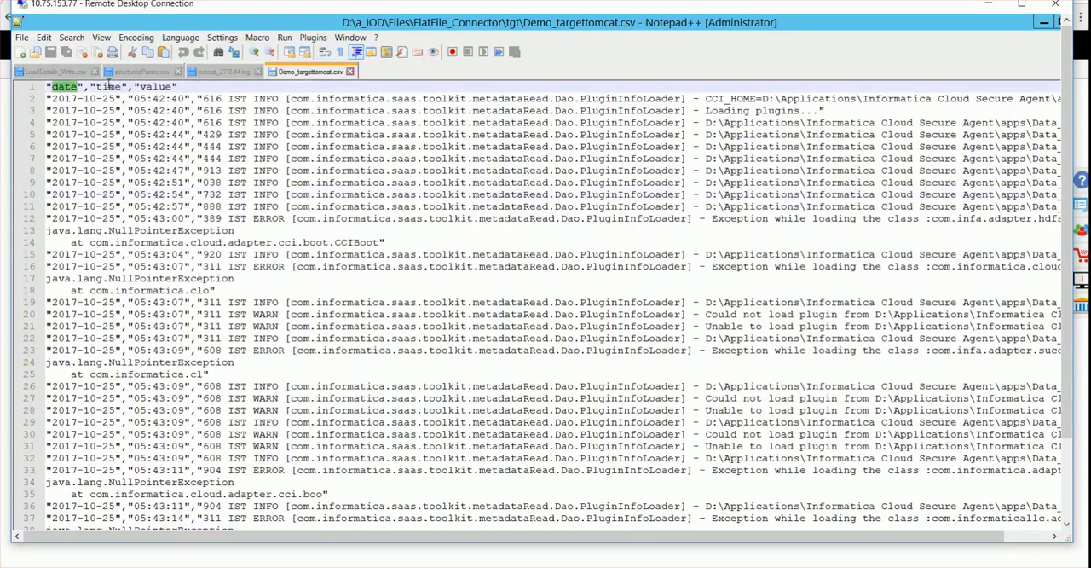
double_click(108, 87)
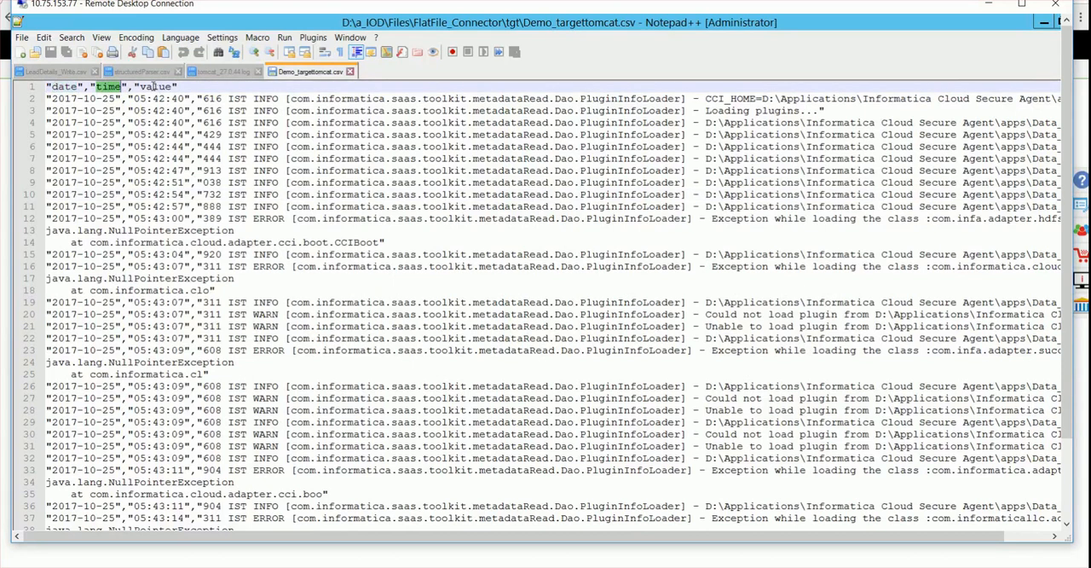
double_click(145, 87)
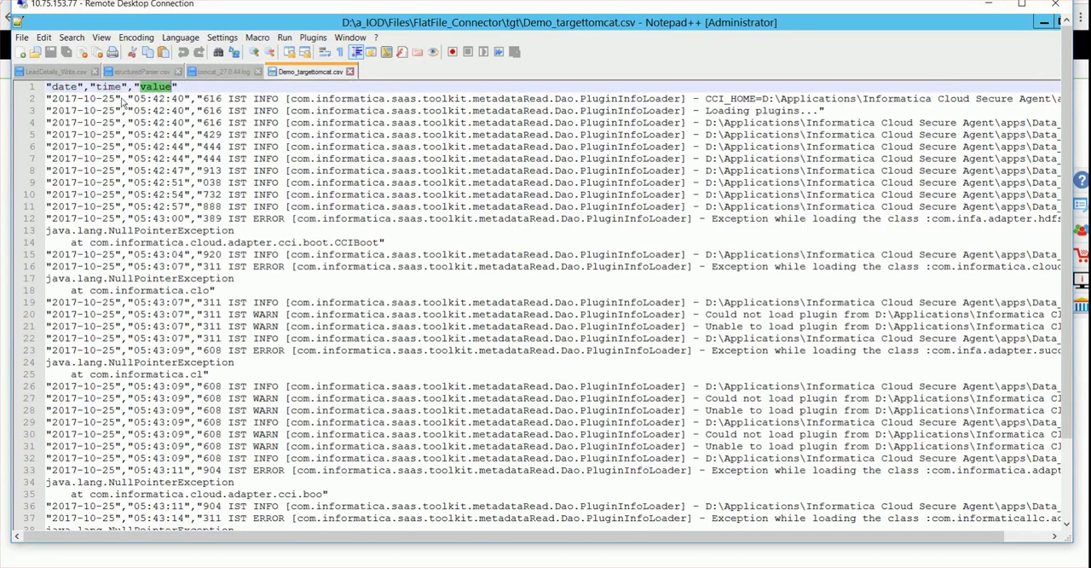
drag(52, 99, 110, 99)
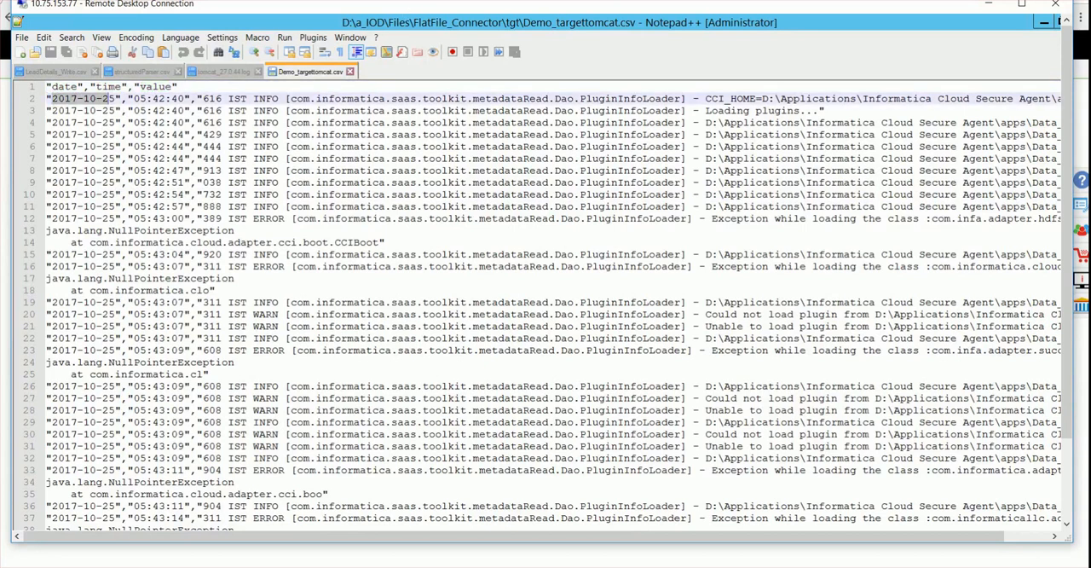